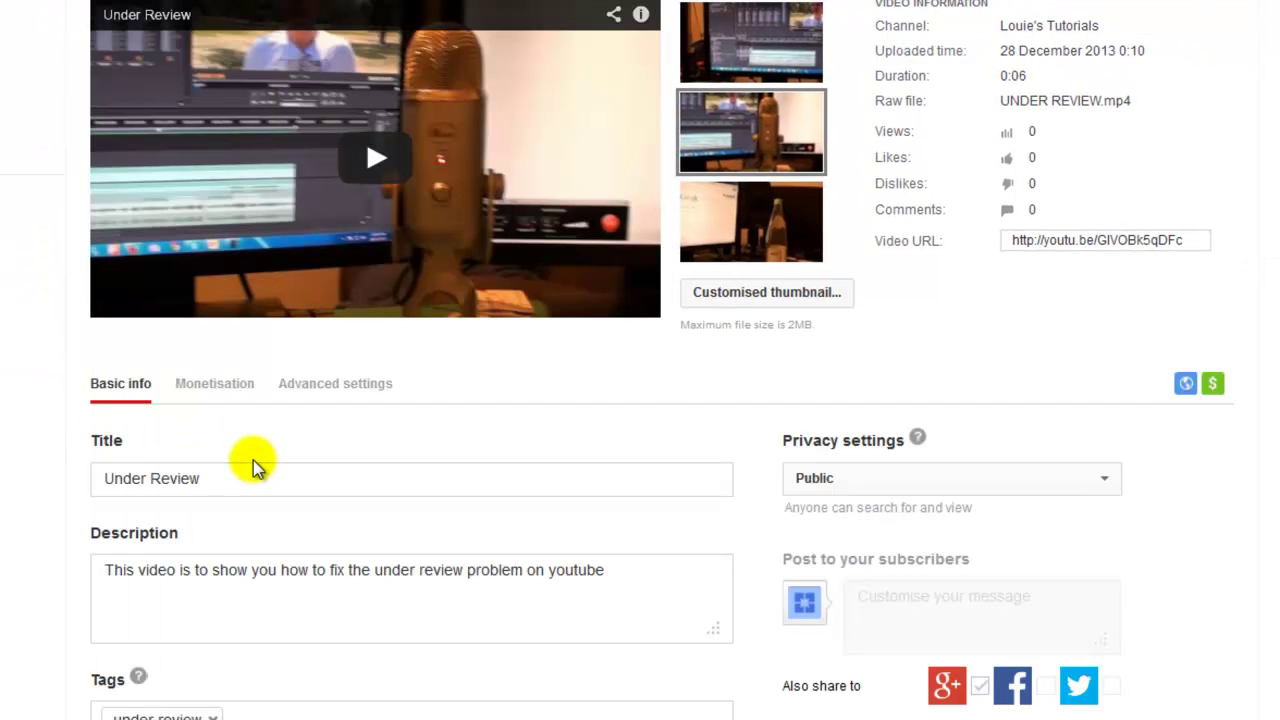
# Step: Untick Monetise with Ads, then empty the title and description and remove the 'under review' tag
pyautogui.click(220, 390)
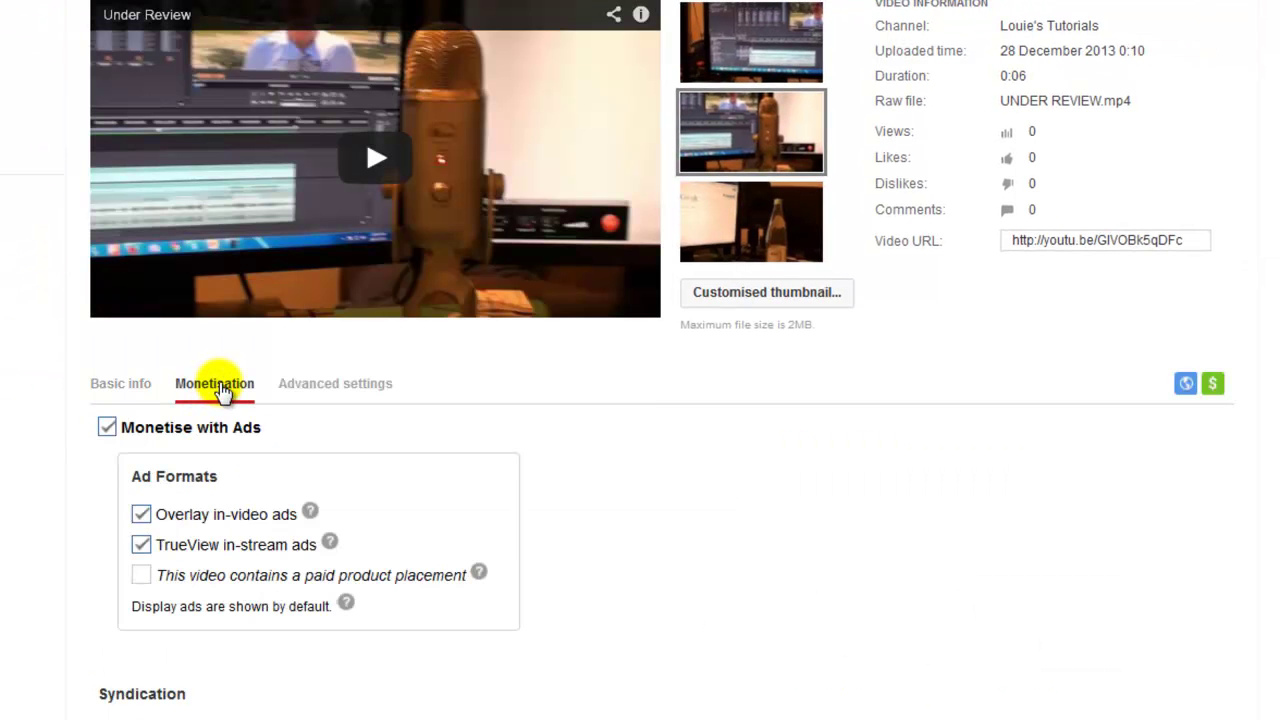
pyautogui.click(107, 428)
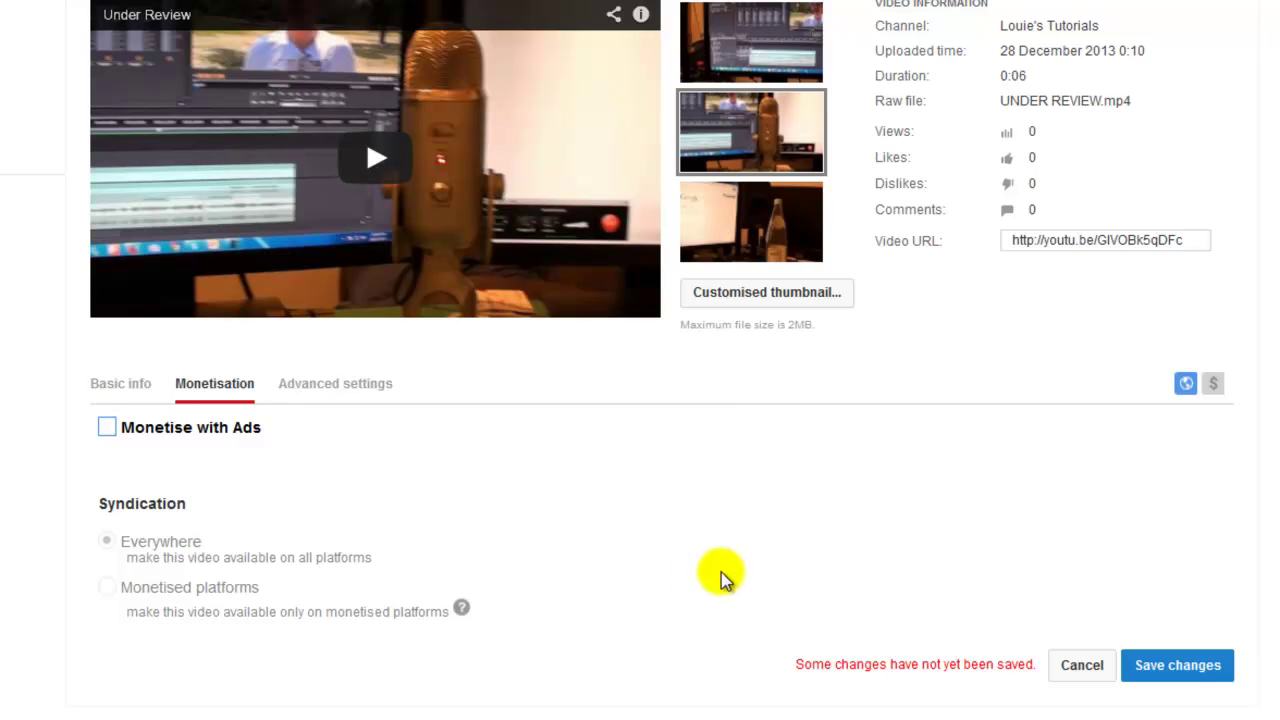
pyautogui.click(114, 390)
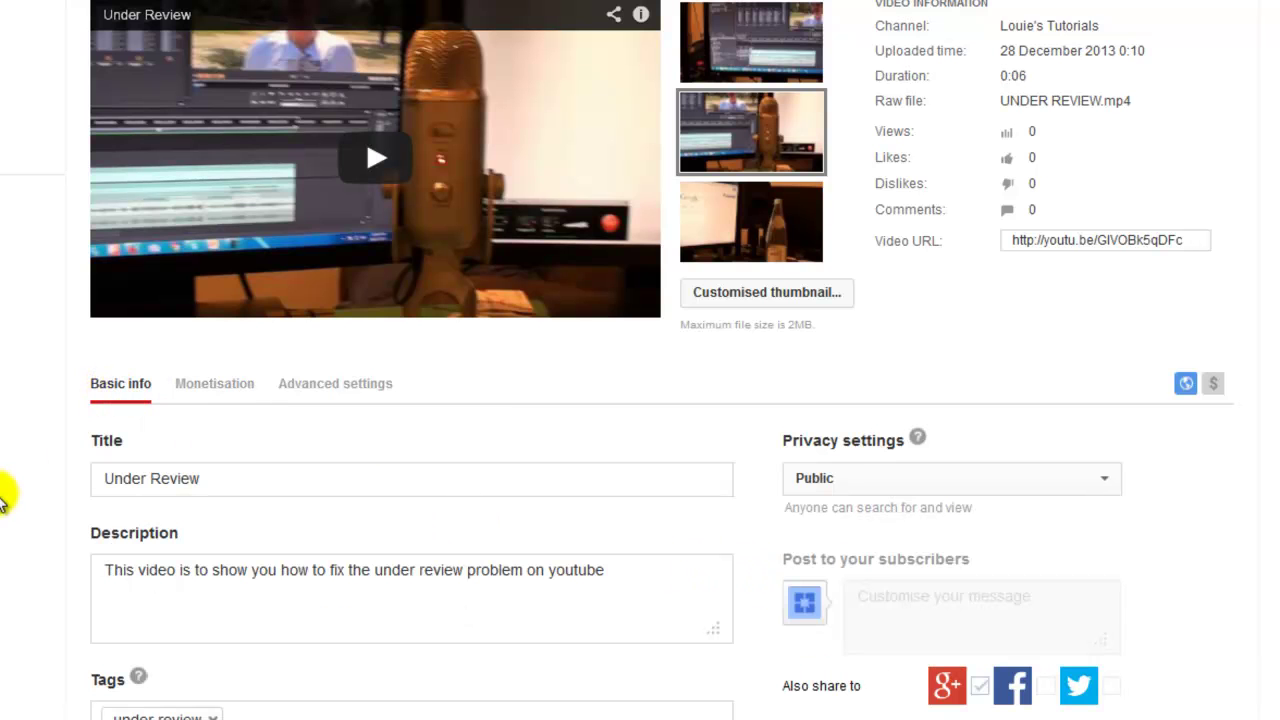
pyautogui.click(250, 477)
pyautogui.hotkey('ctrl', 'a')
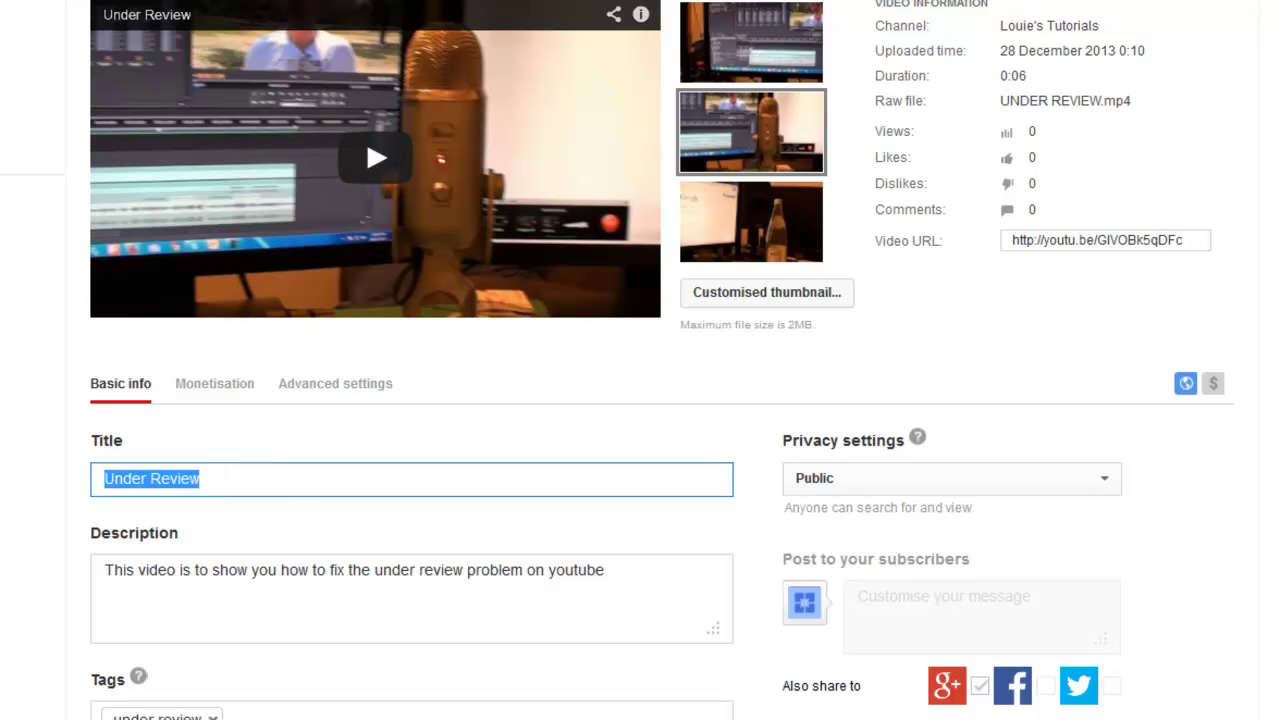
pyautogui.press('BackSpace')
pyautogui.moveTo(617, 580); pyautogui.dragTo(213, 534)
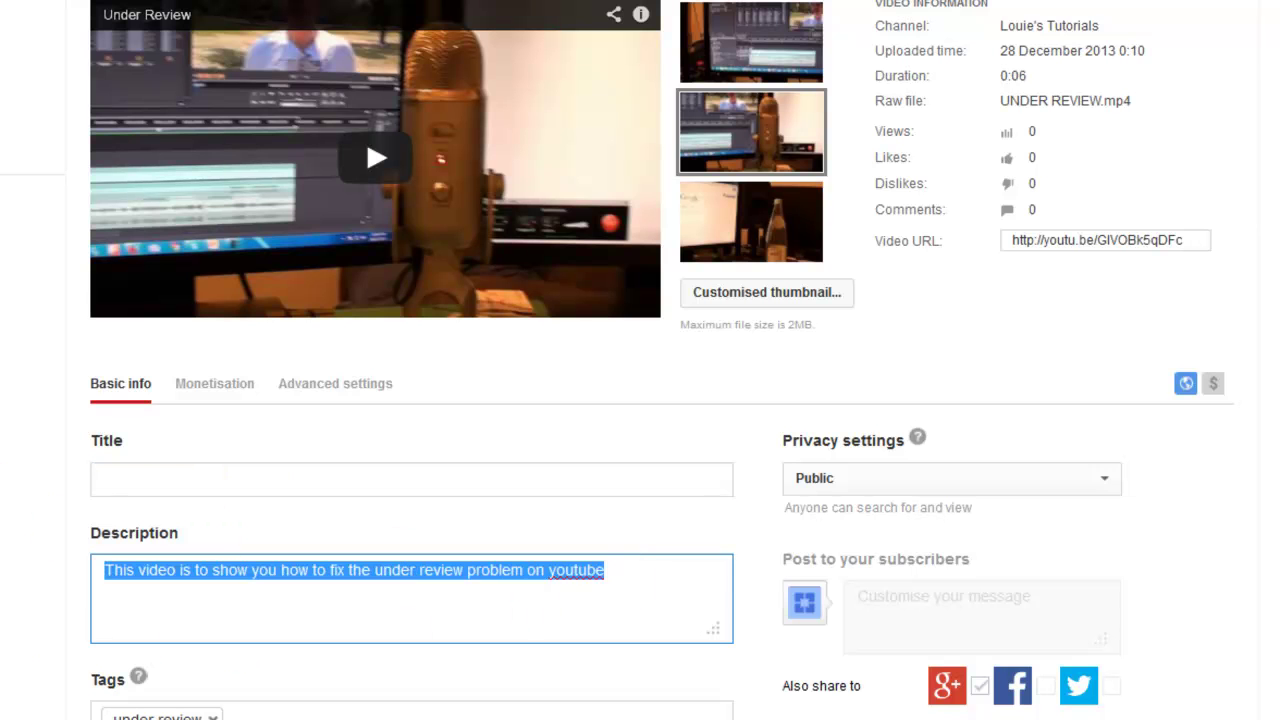
pyautogui.press('BackSpace')
pyautogui.scroll(-3, 169, 651)
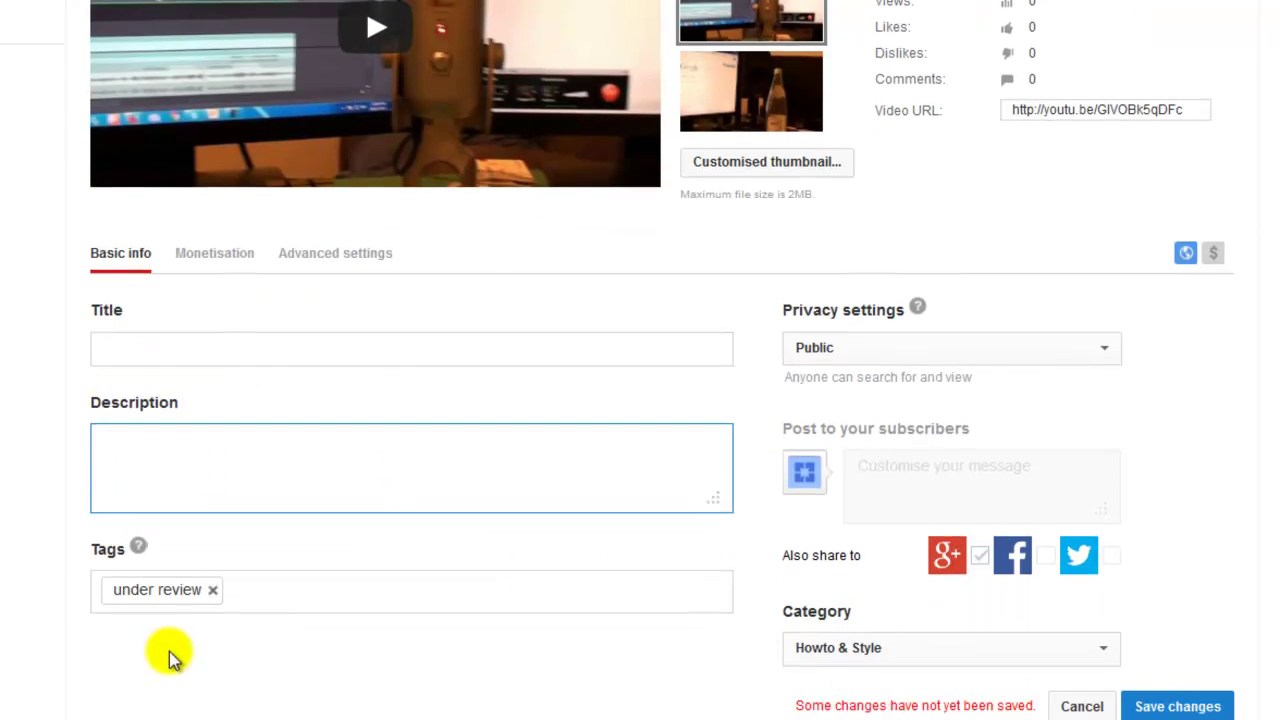
pyautogui.click(213, 590)
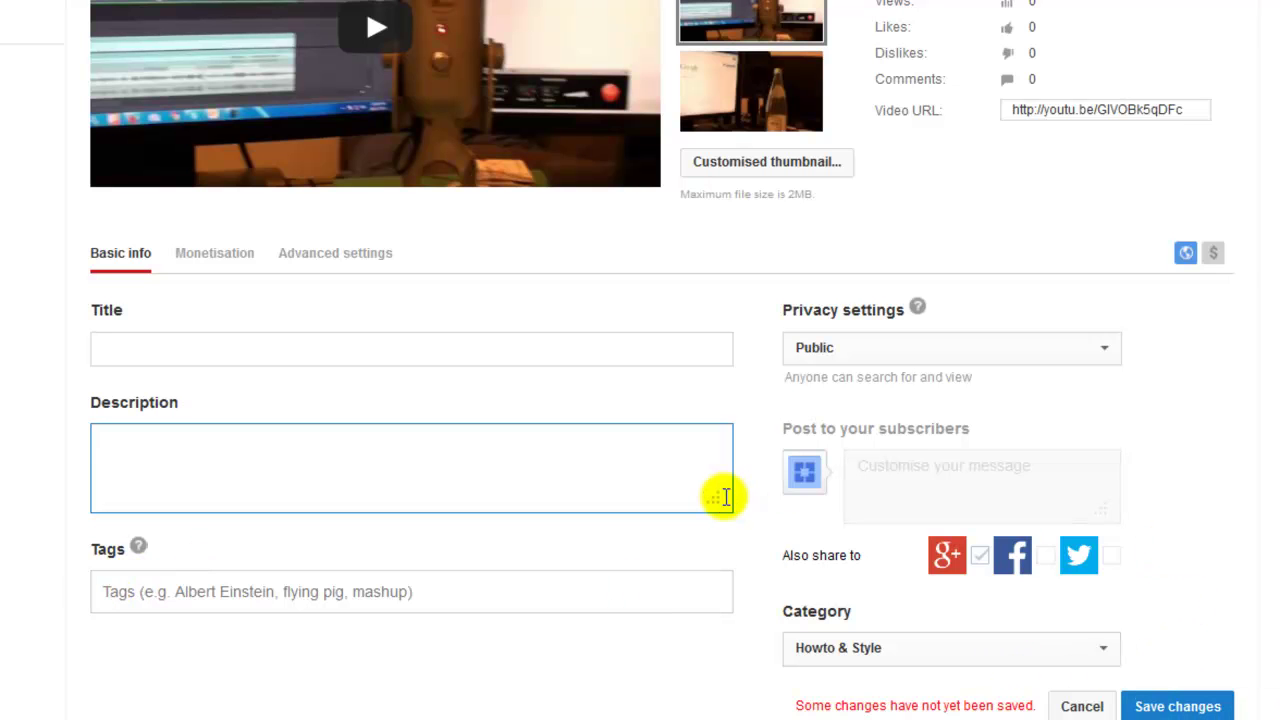
# Step: Retitle the video 'the', save the changes, and exit Firefox
pyautogui.click(373, 363)
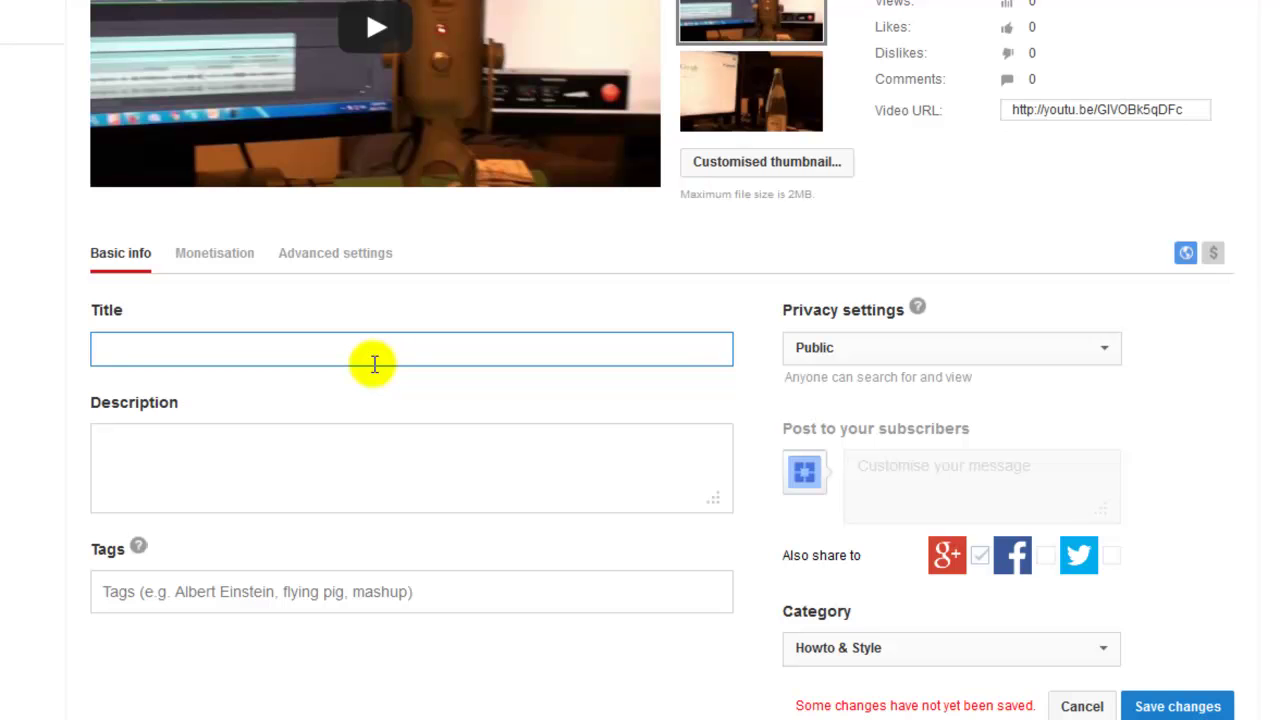
pyautogui.write('the')
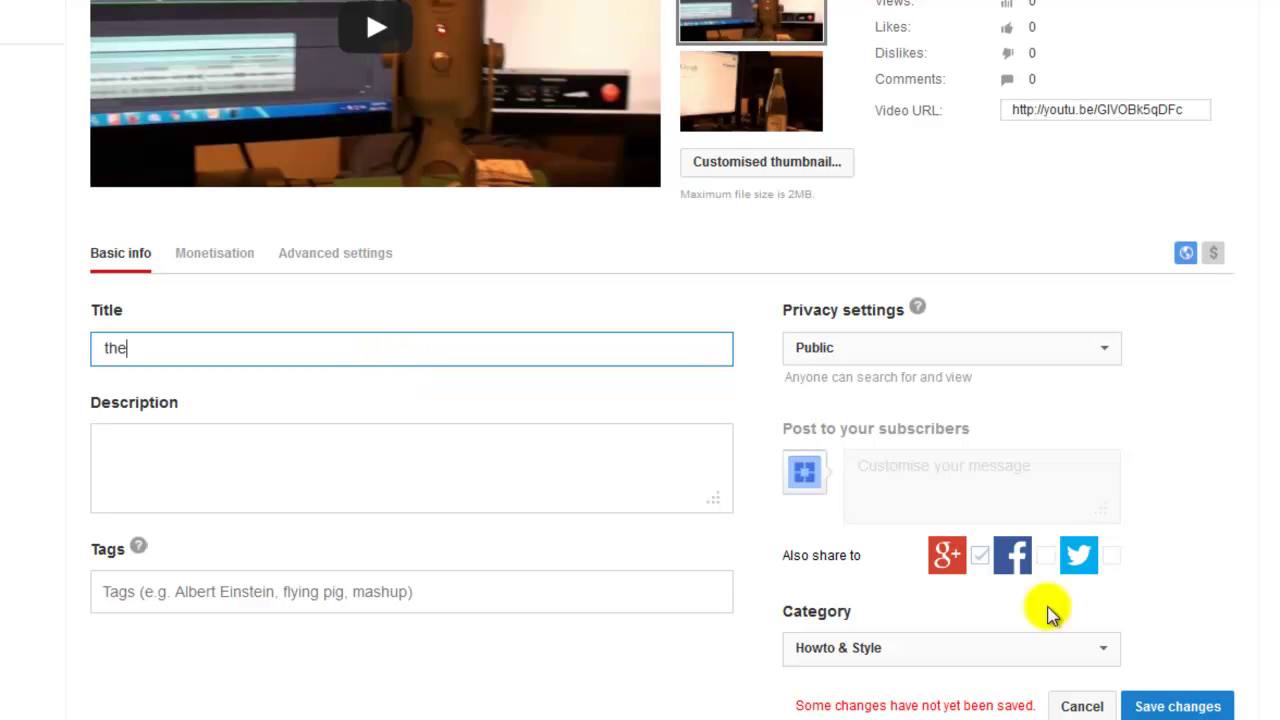
pyautogui.click(1182, 710)
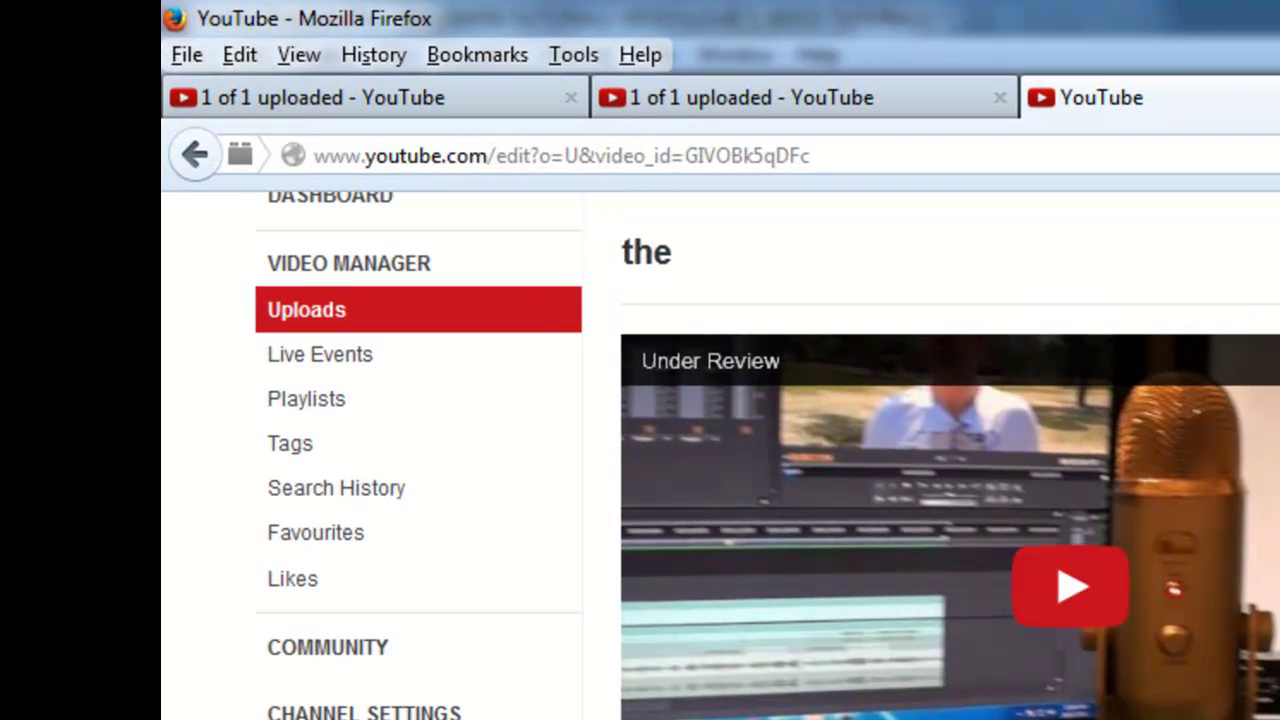
pyautogui.click(186, 55)
pyautogui.press('Escape')
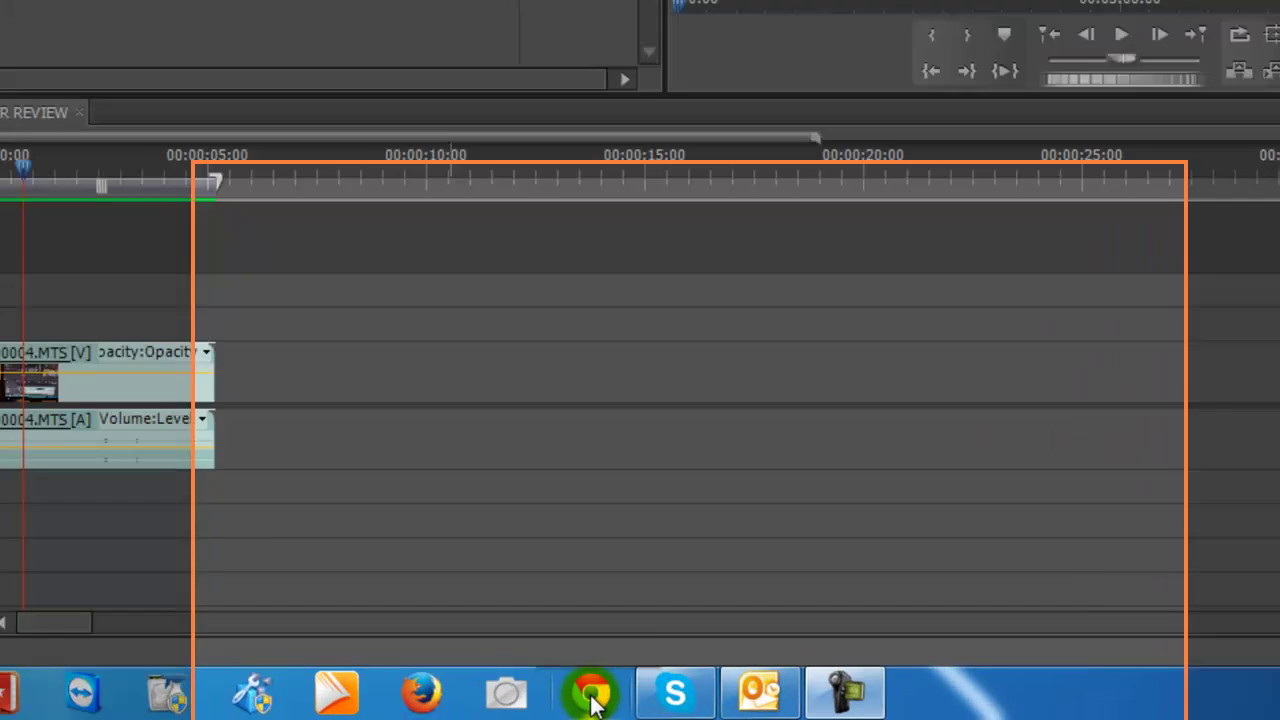
# Step: Launch a new Chrome incognito window from the taskbar icon's jump list
pyautogui.rightClick(721, 707)
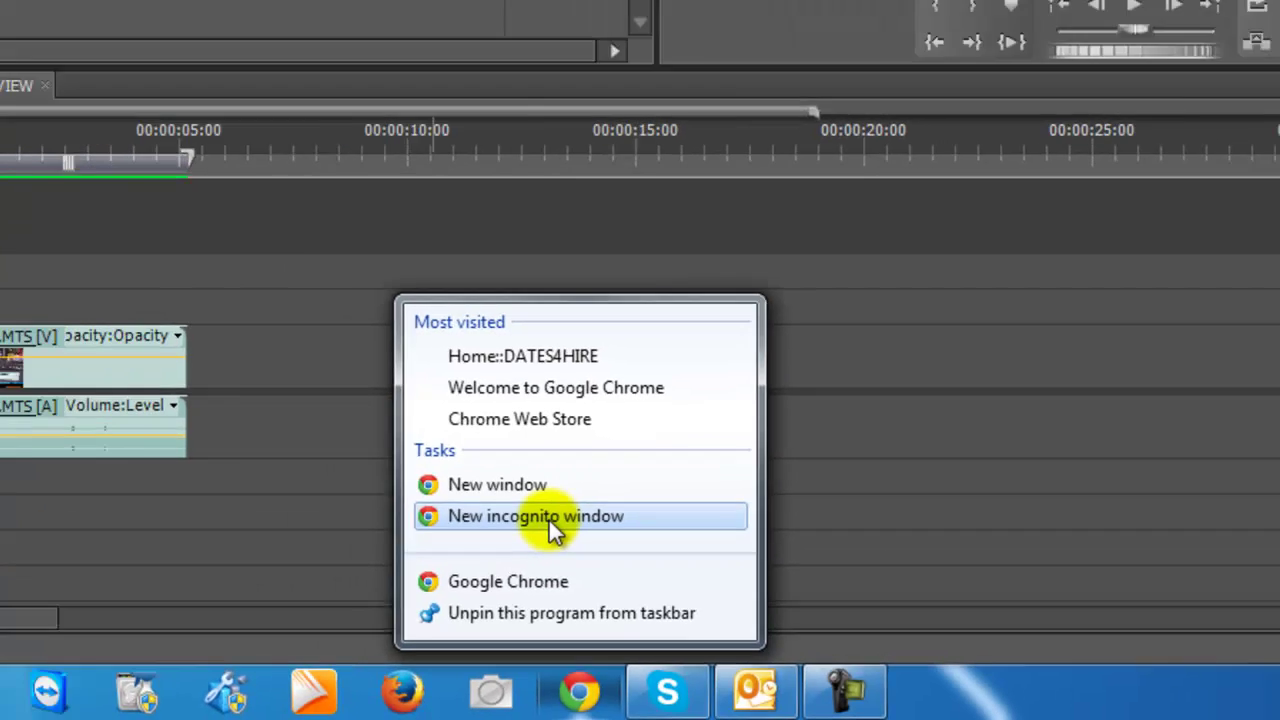
pyautogui.click(474, 469)
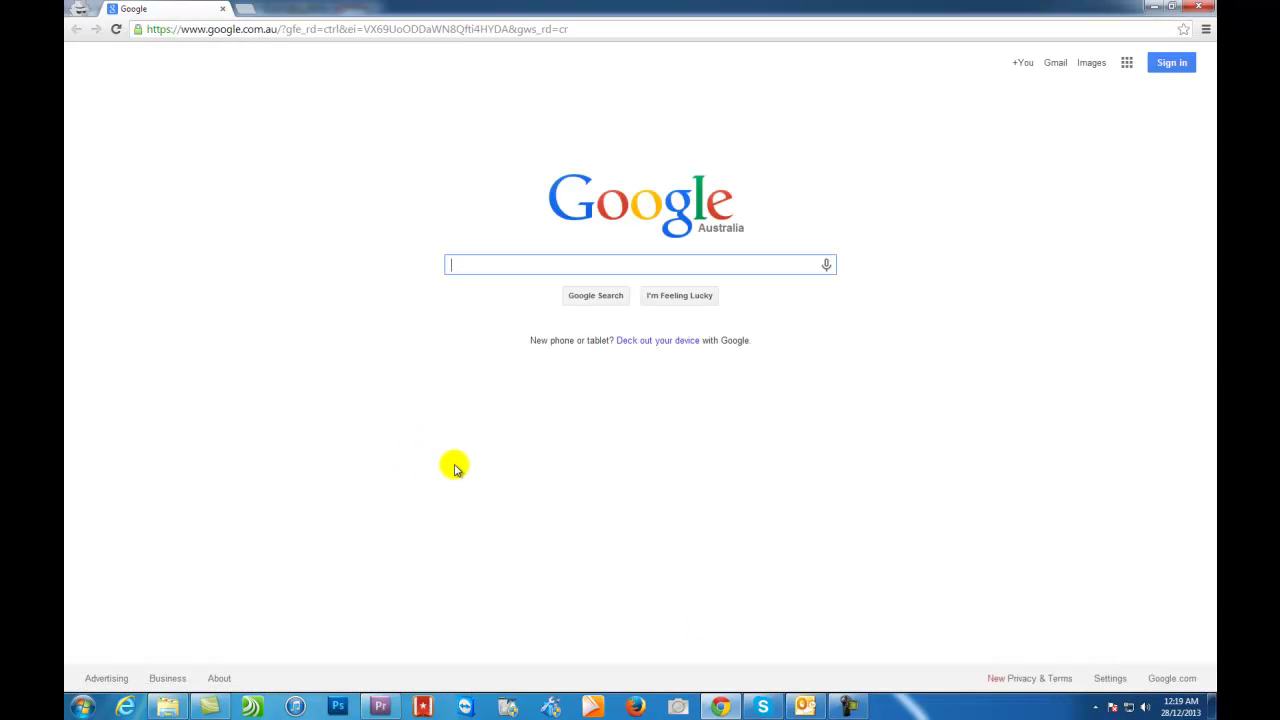
# Step: Search Google for youtube and go to YouTube's sign-in
pyautogui.write('youtube')
pyautogui.press('Return')
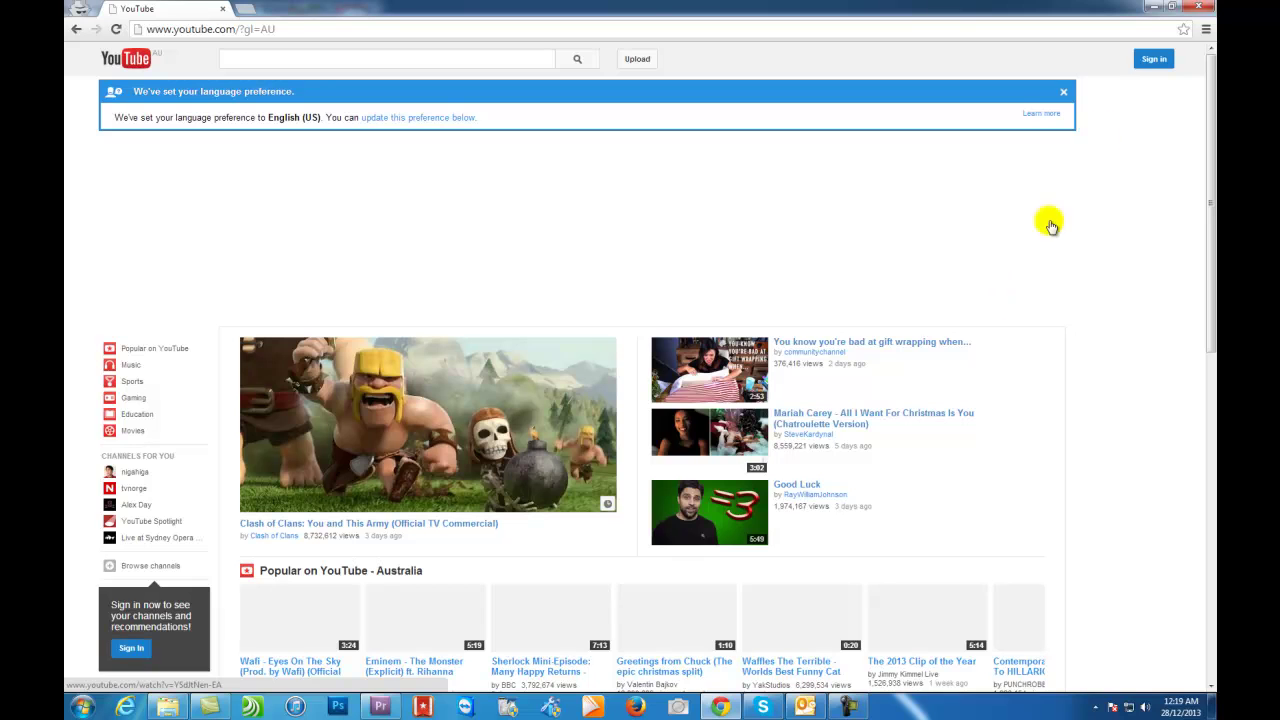
pyautogui.click(1152, 59)
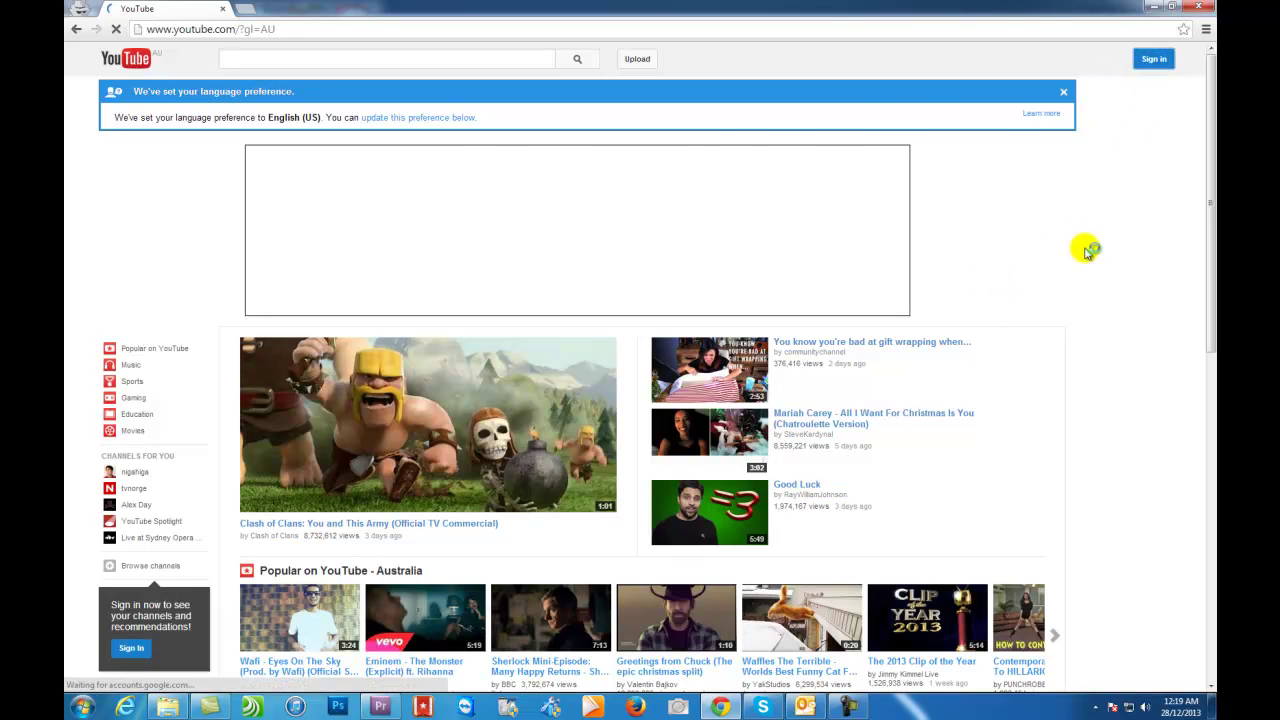
# Step: Sign in with the account e-mail and password, choosing the tutorials channel
pyautogui.write('loui')
pyautogui.write('es')
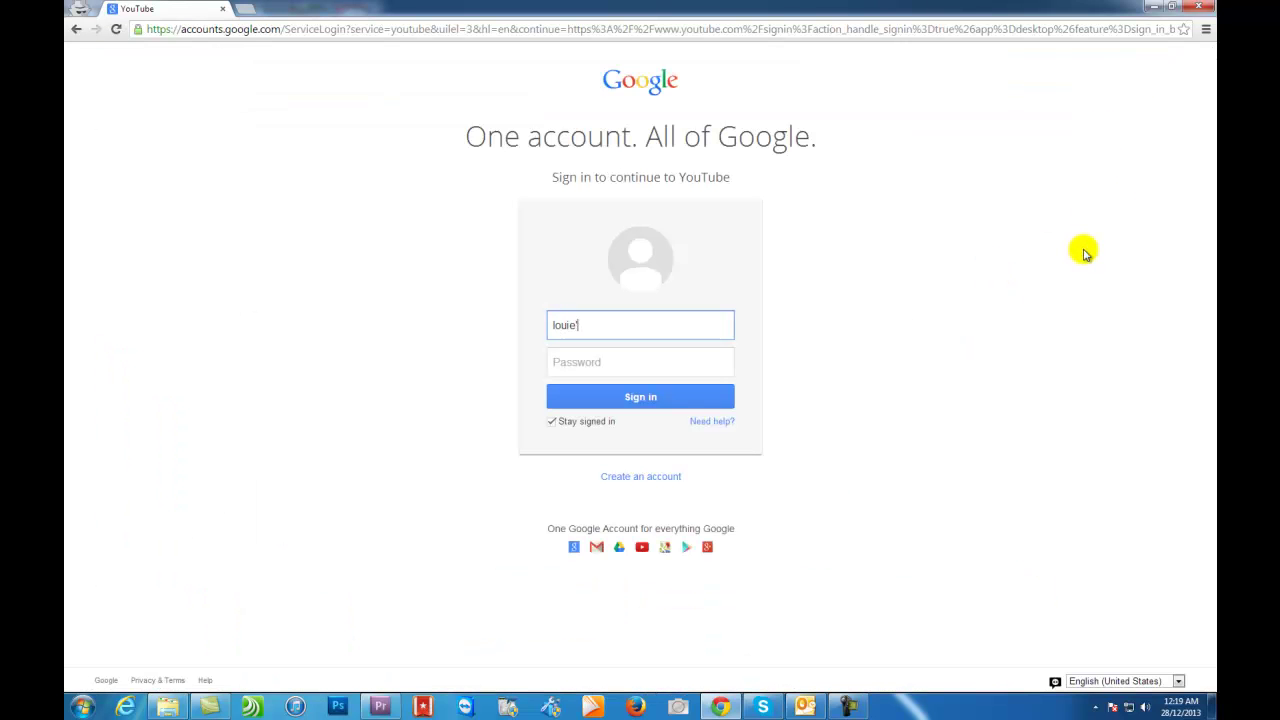
pyautogui.press('BackSpace')
pyautogui.write('stu')
pyautogui.write('torials')
pyautogui.press('Tab')
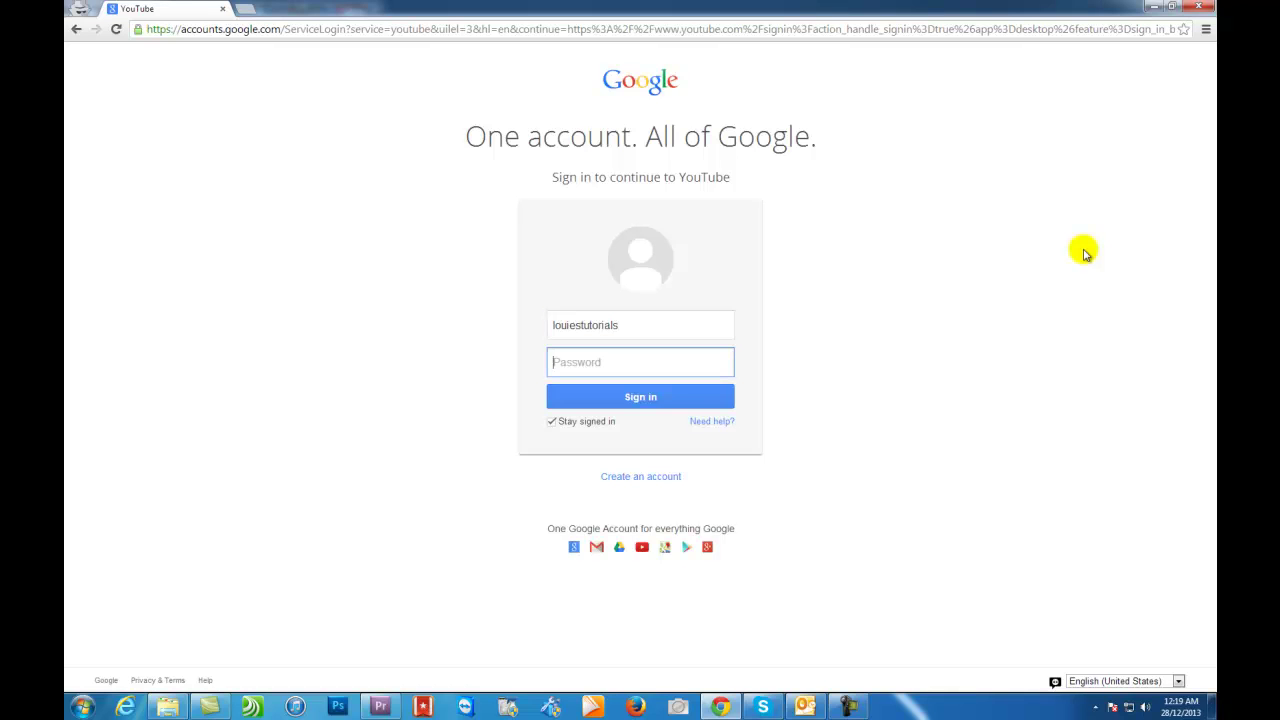
pyautogui.write('•••••••••••')
pyautogui.press('Return')
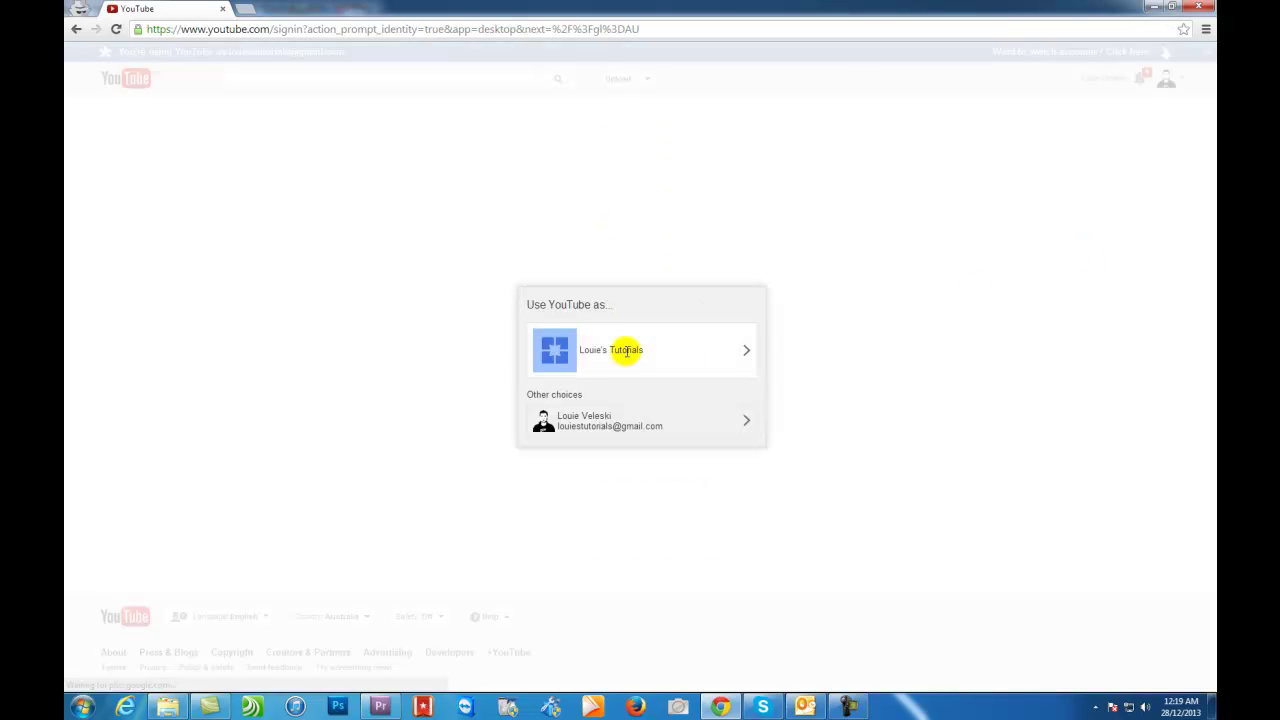
pyautogui.click(624, 349)
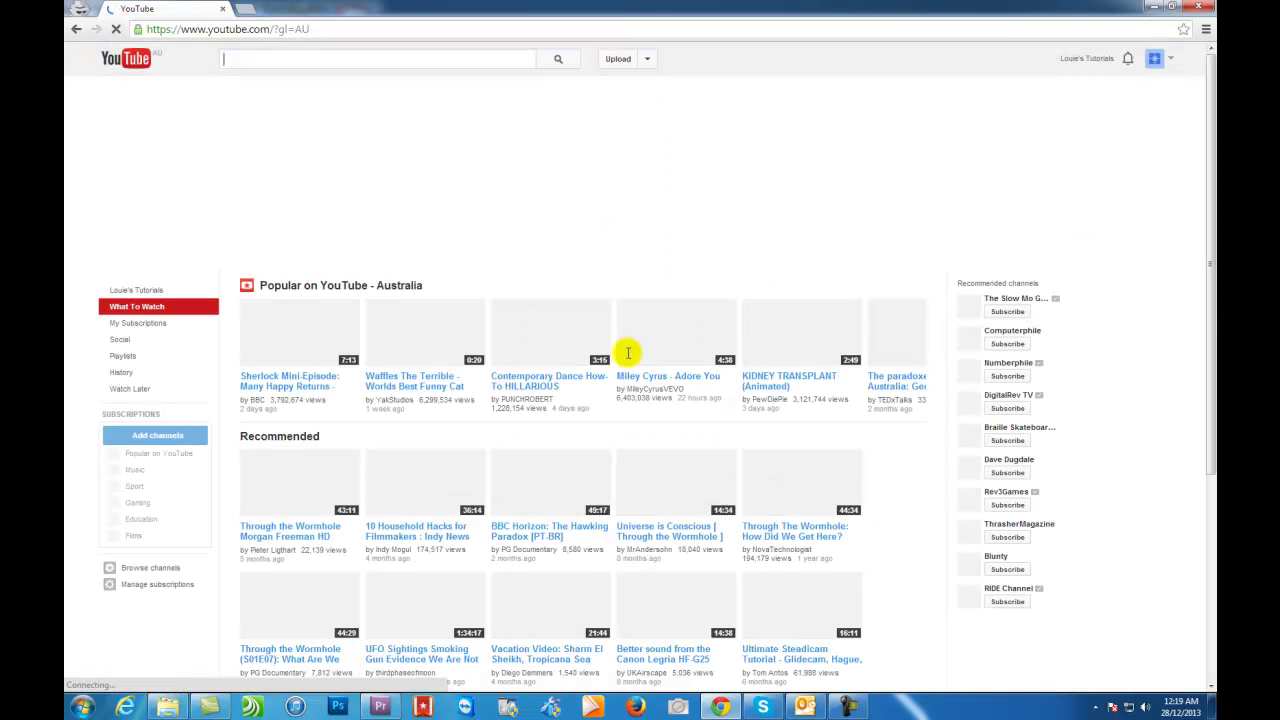
# Step: Open the video 'the' from the Video Manager uploads list
pyautogui.click(1080, 58)
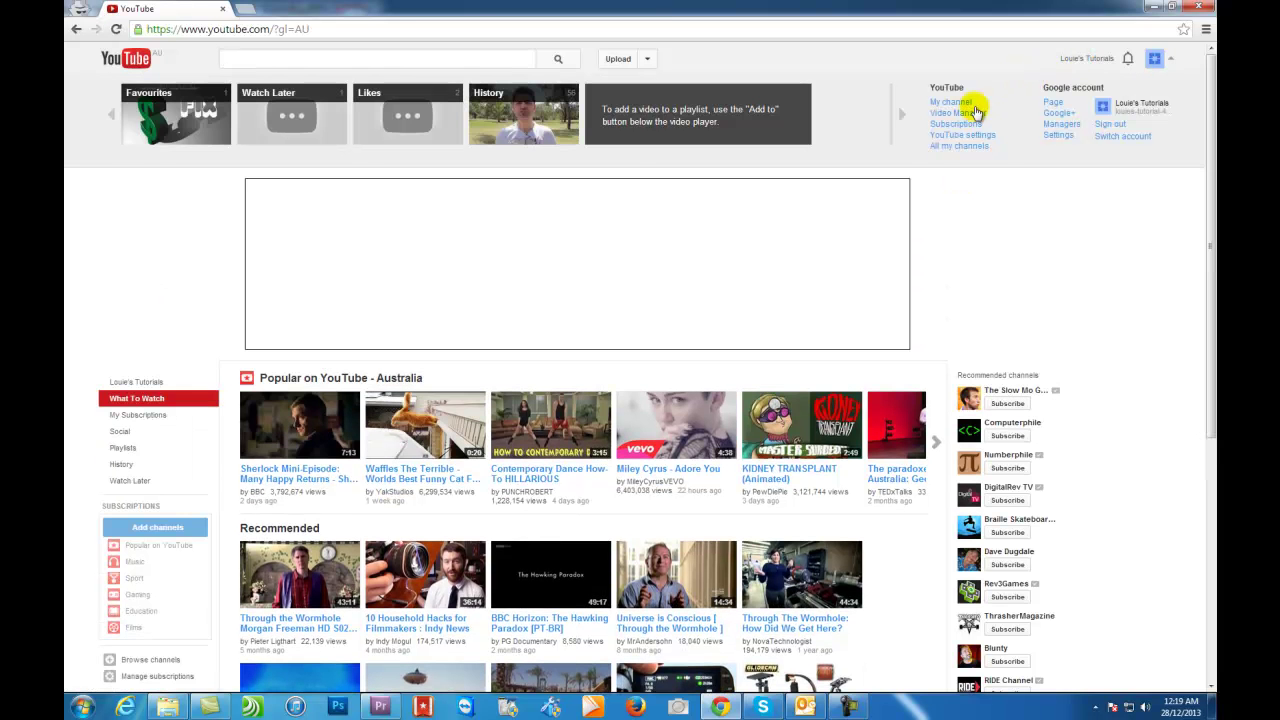
pyautogui.click(962, 112)
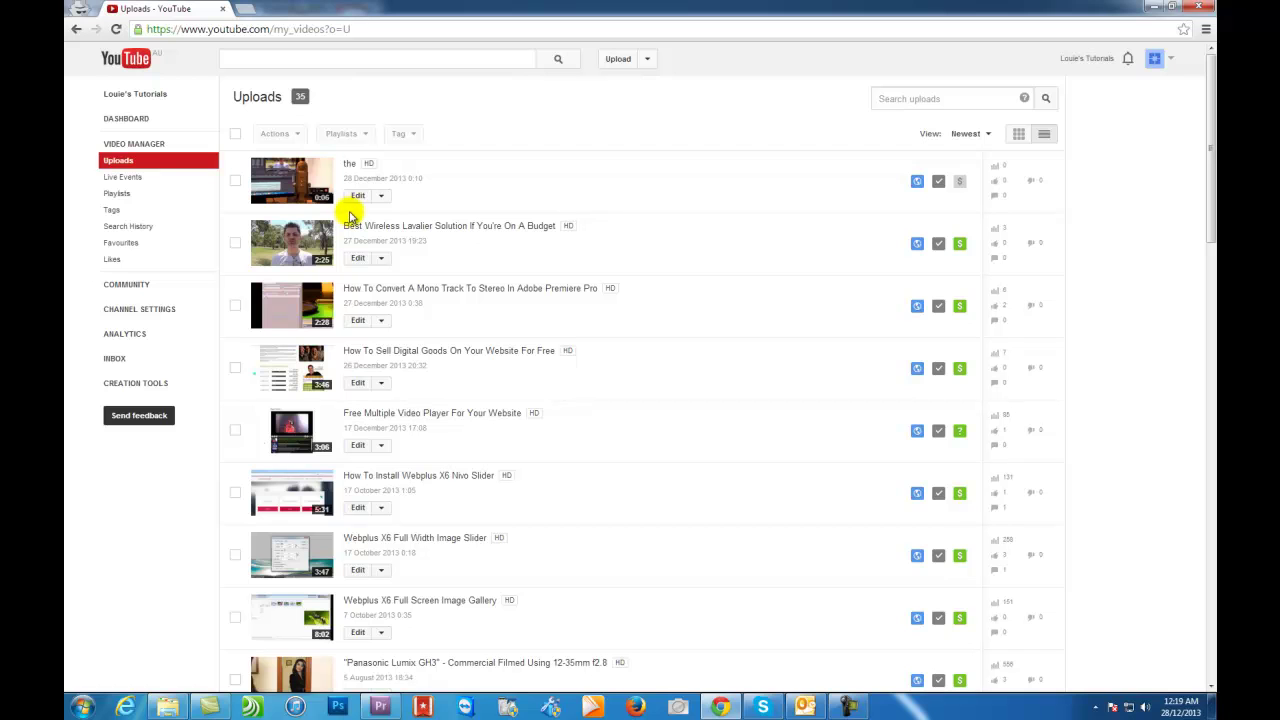
pyautogui.click(357, 196)
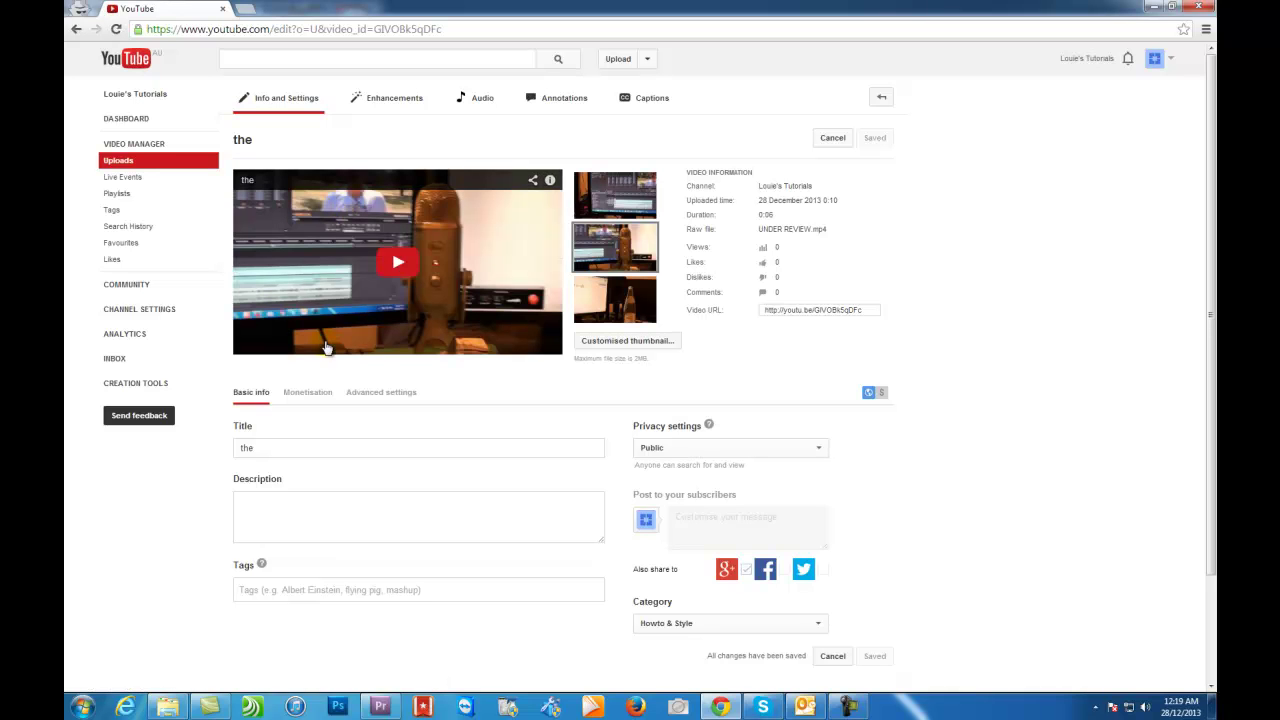
# Step: Tick Monetise with Ads on its Monetisation tab, save, and close Chrome
pyautogui.click(330, 396)
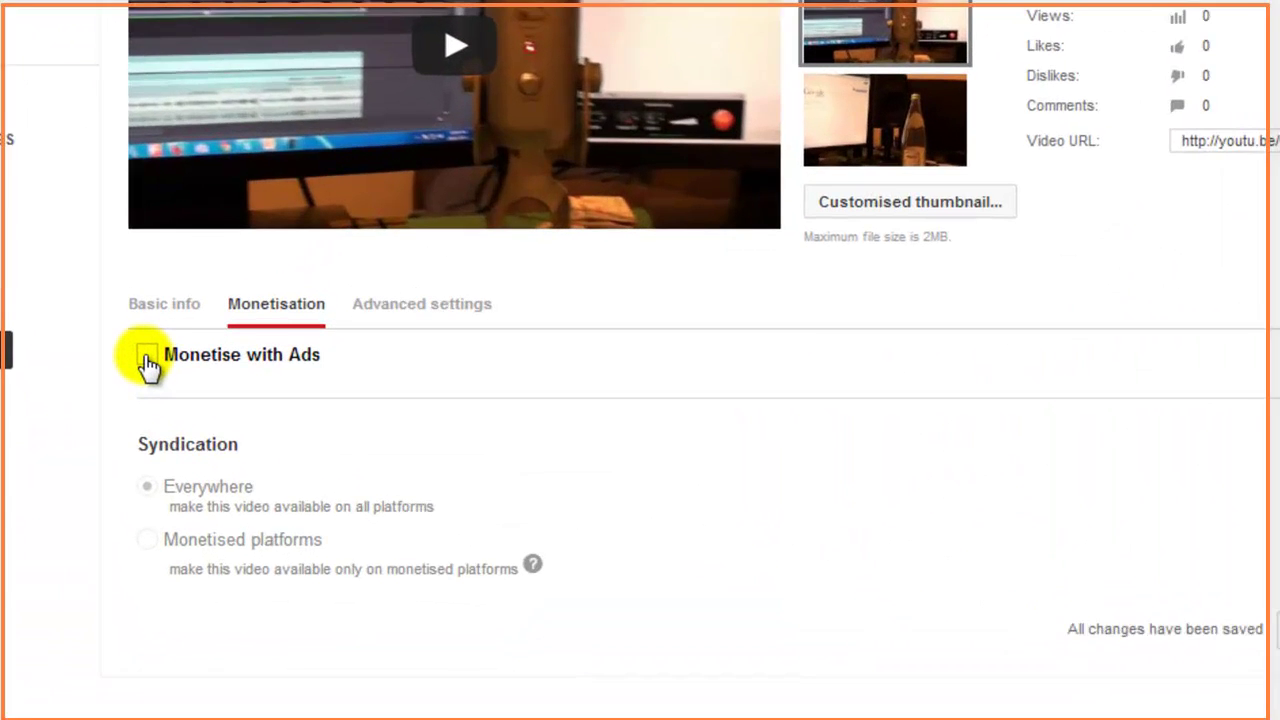
pyautogui.click(146, 357)
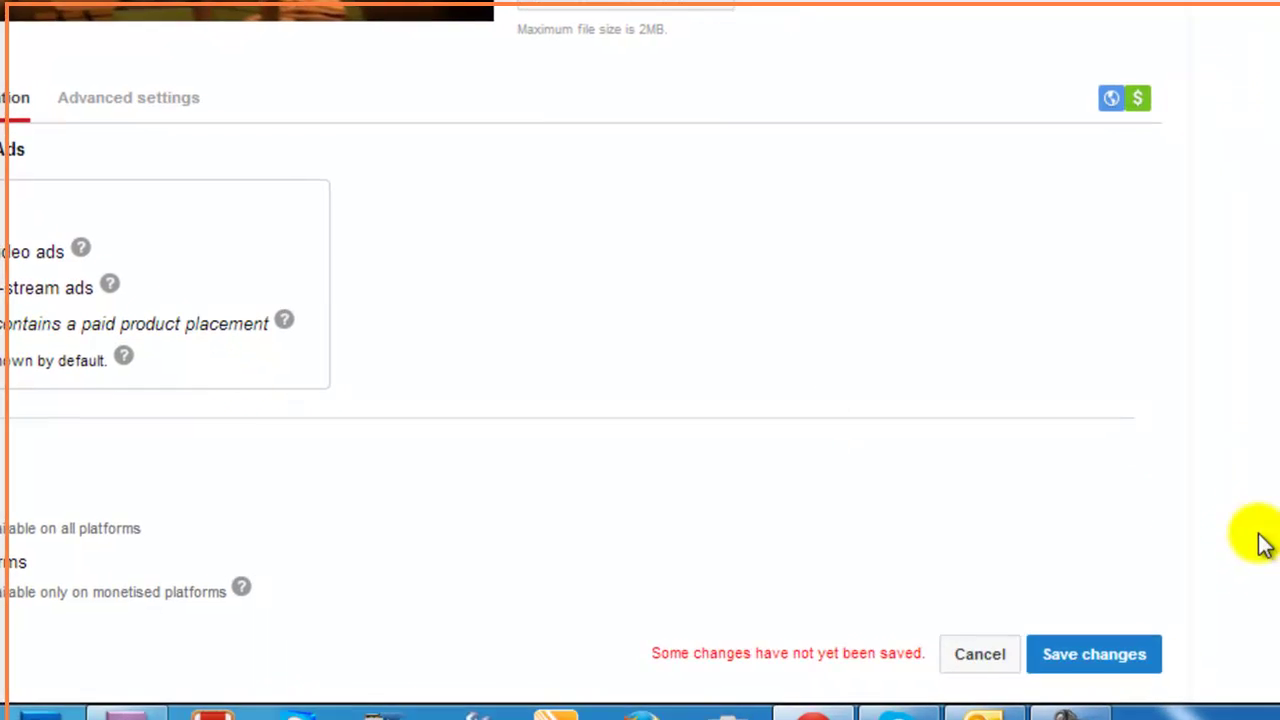
pyautogui.click(1100, 650)
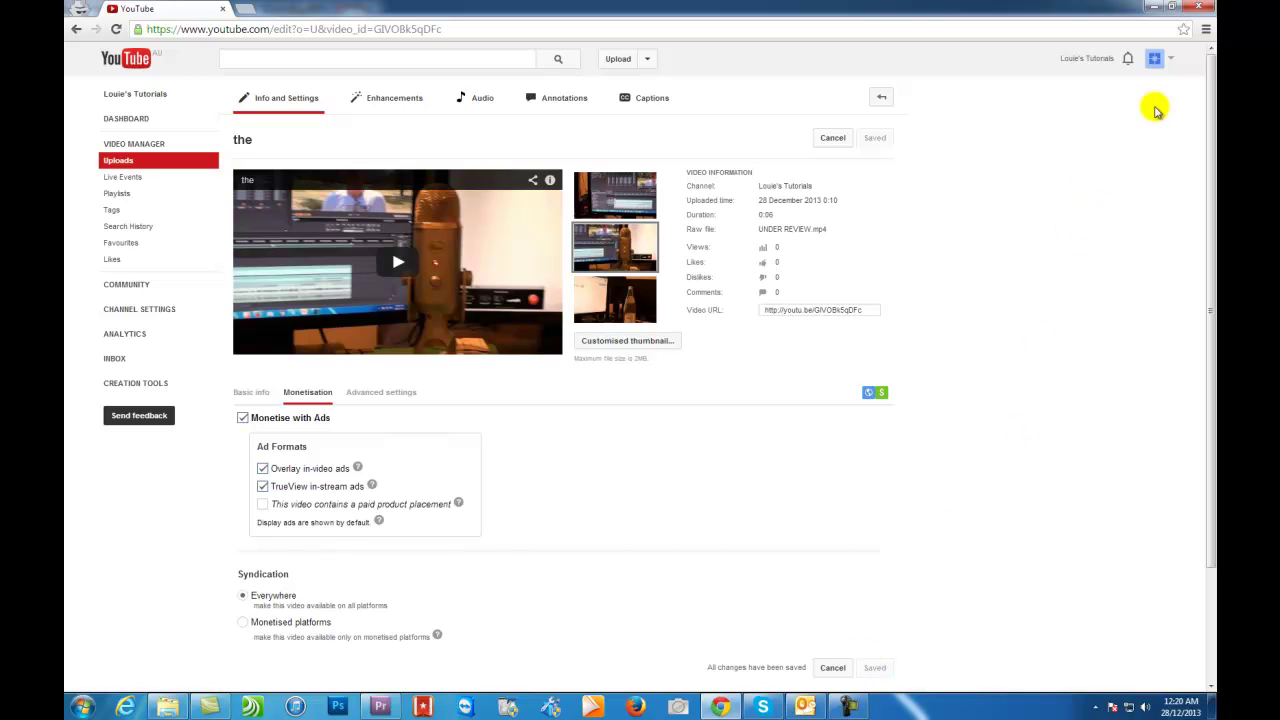
pyautogui.click(1200, 10)
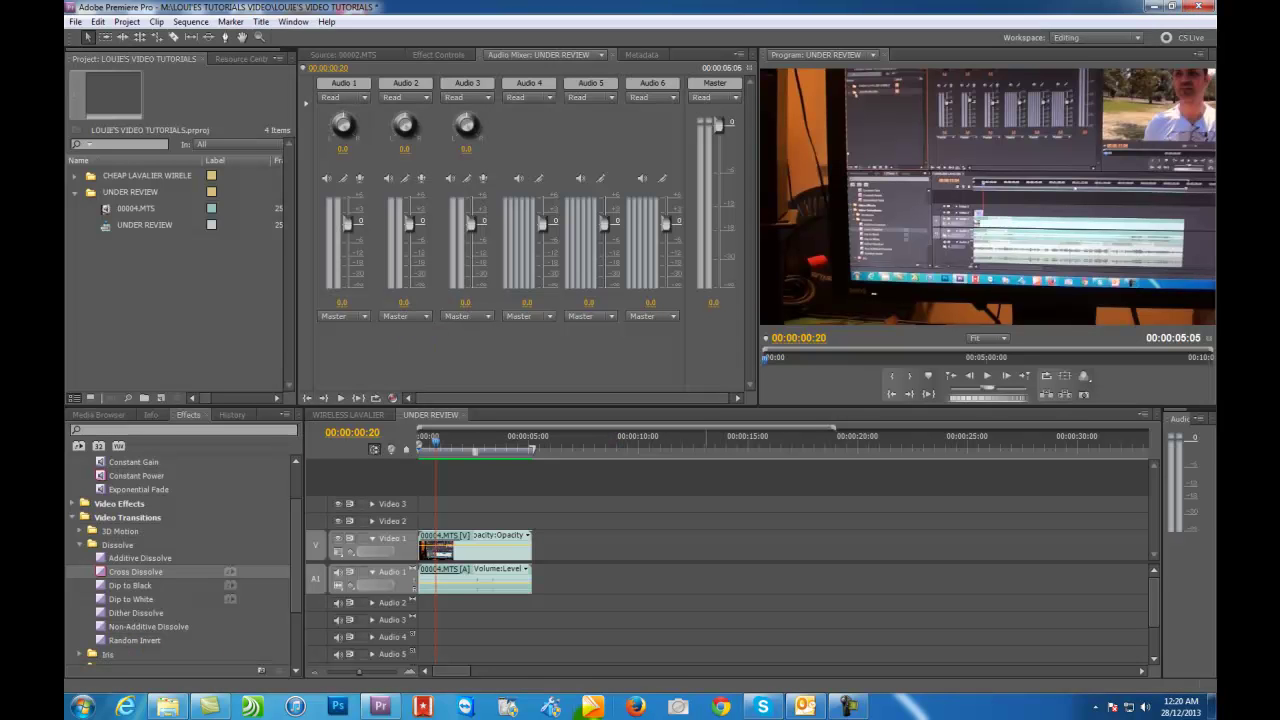
# Step: Reopen Firefox and reach the YouTube homepage through a Google search for youtube
pyautogui.click(636, 708)
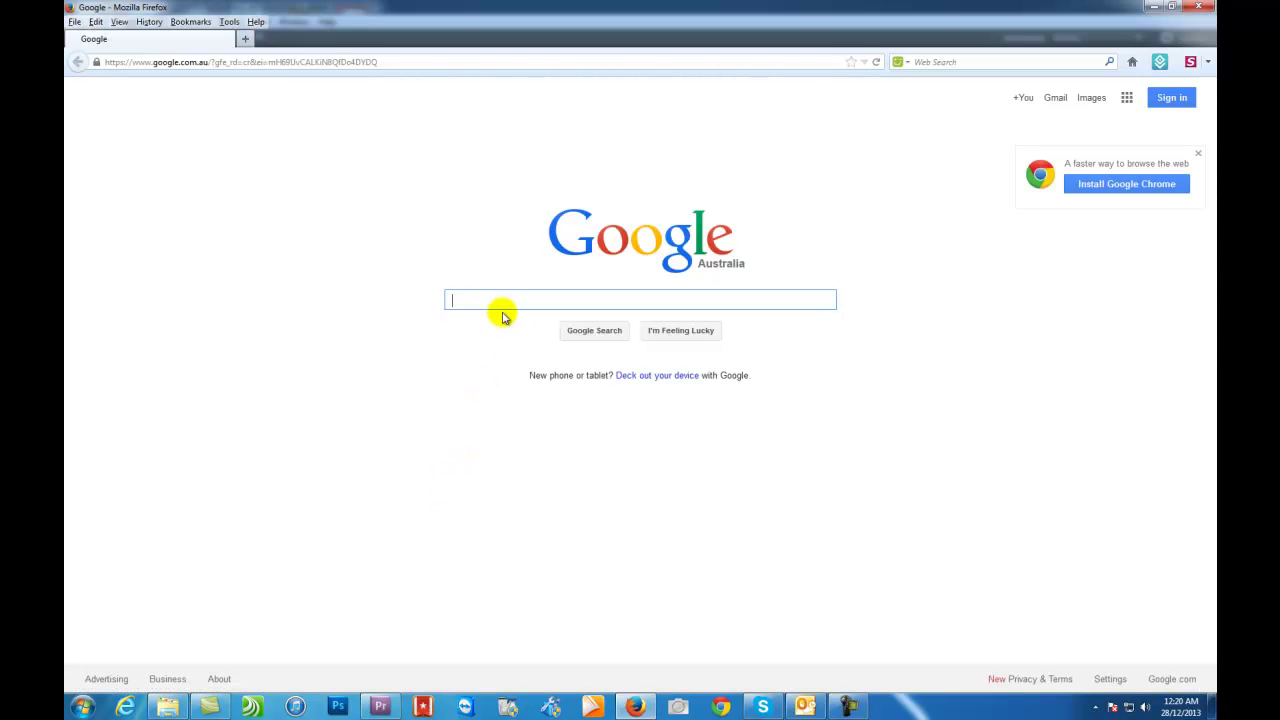
pyautogui.write('youtube')
pyautogui.press('Return')
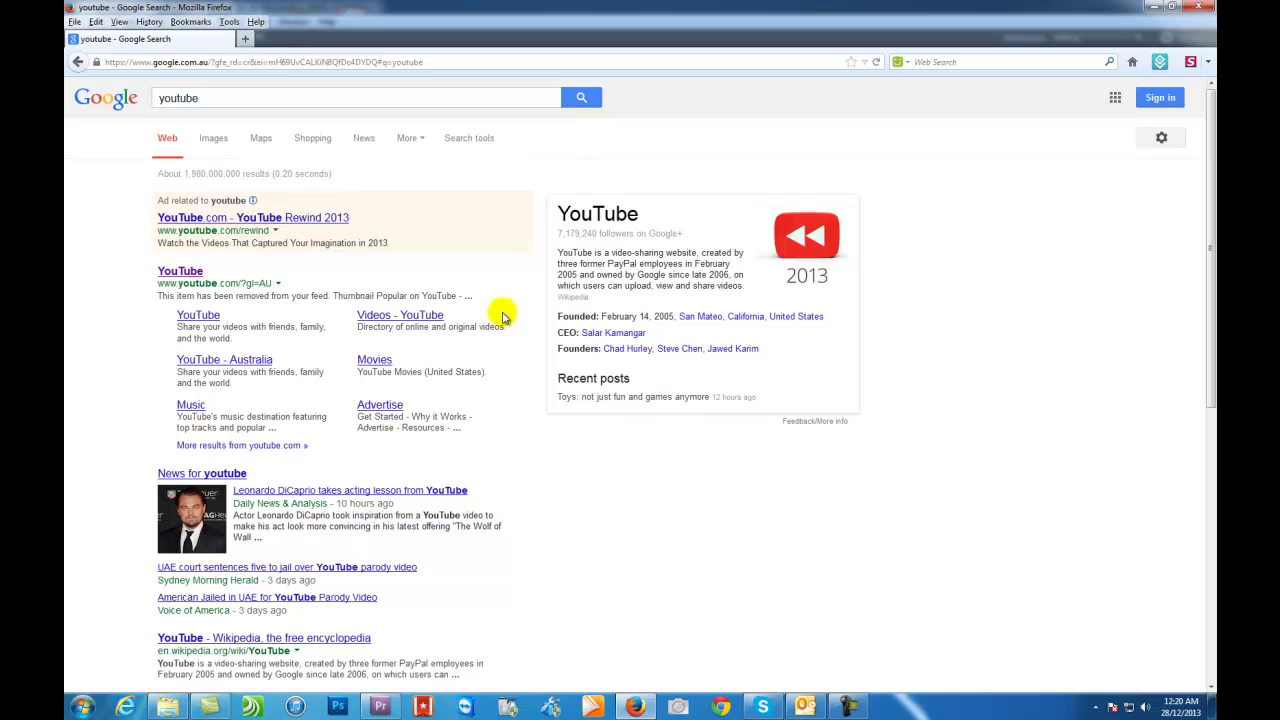
pyautogui.click(175, 272)
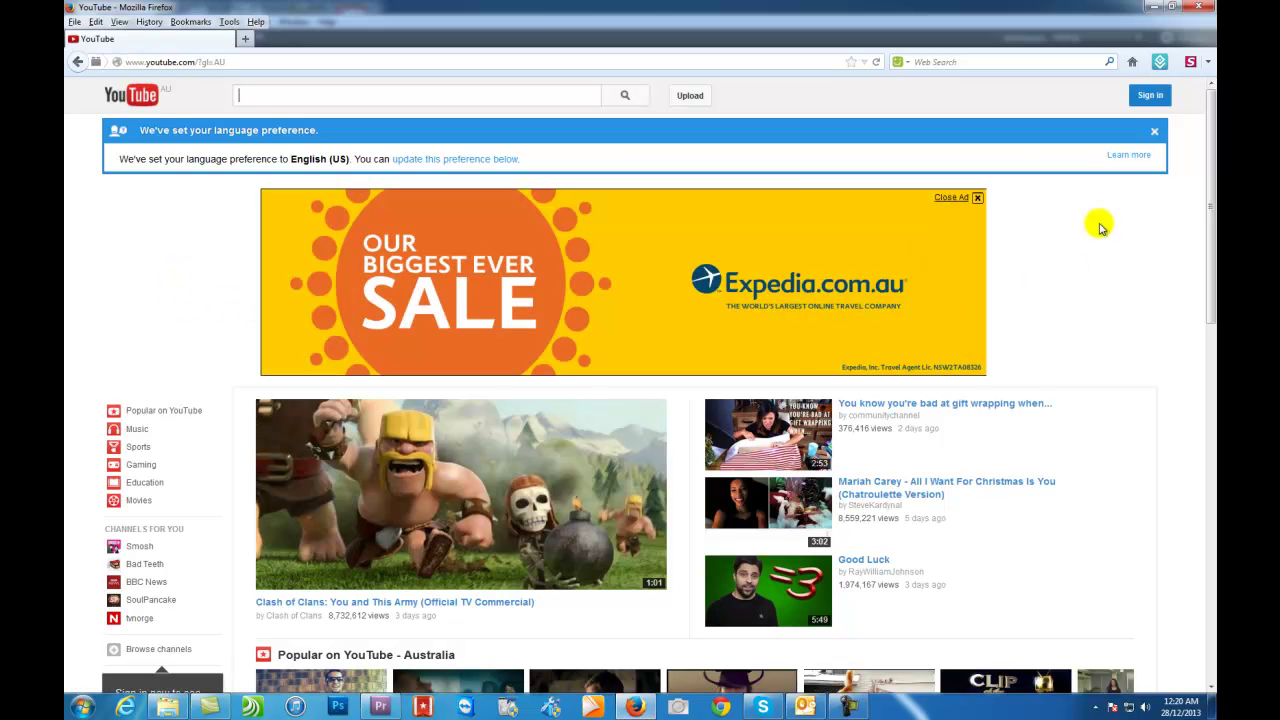
# Step: Sign in with the saved Google account and use YouTube as the tutorials channel
pyautogui.click(1150, 102)
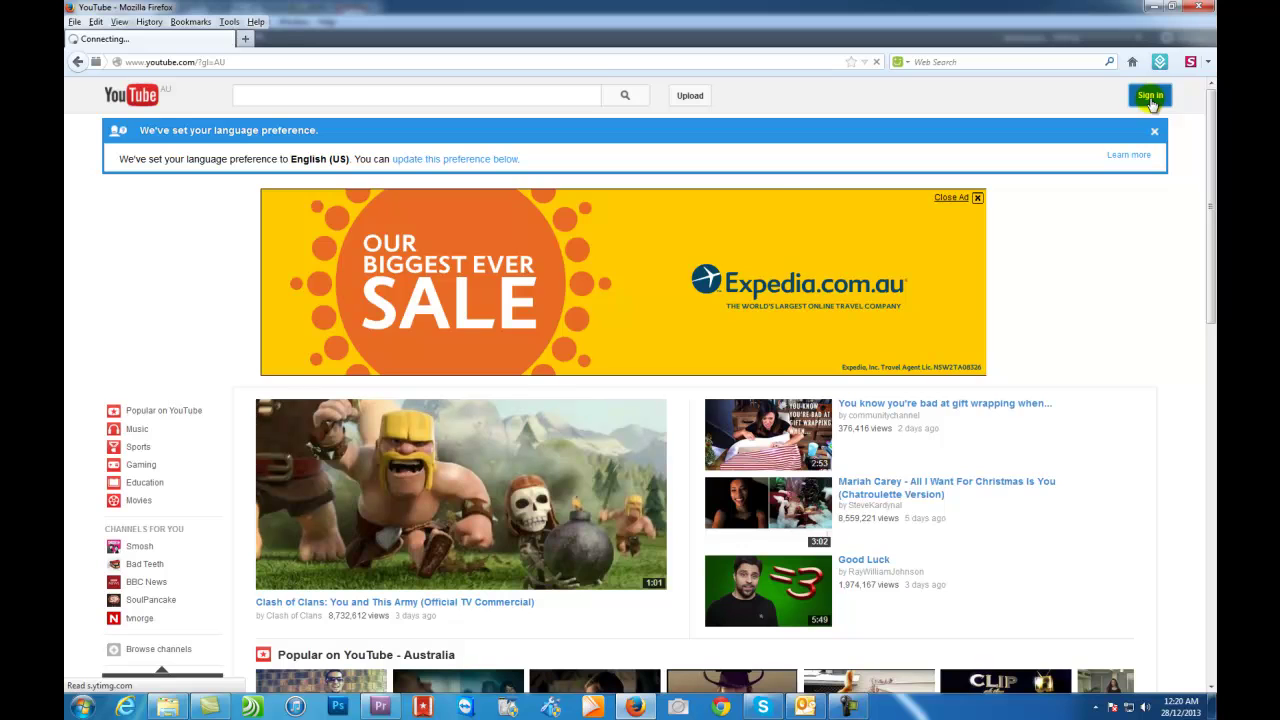
pyautogui.click(1150, 97)
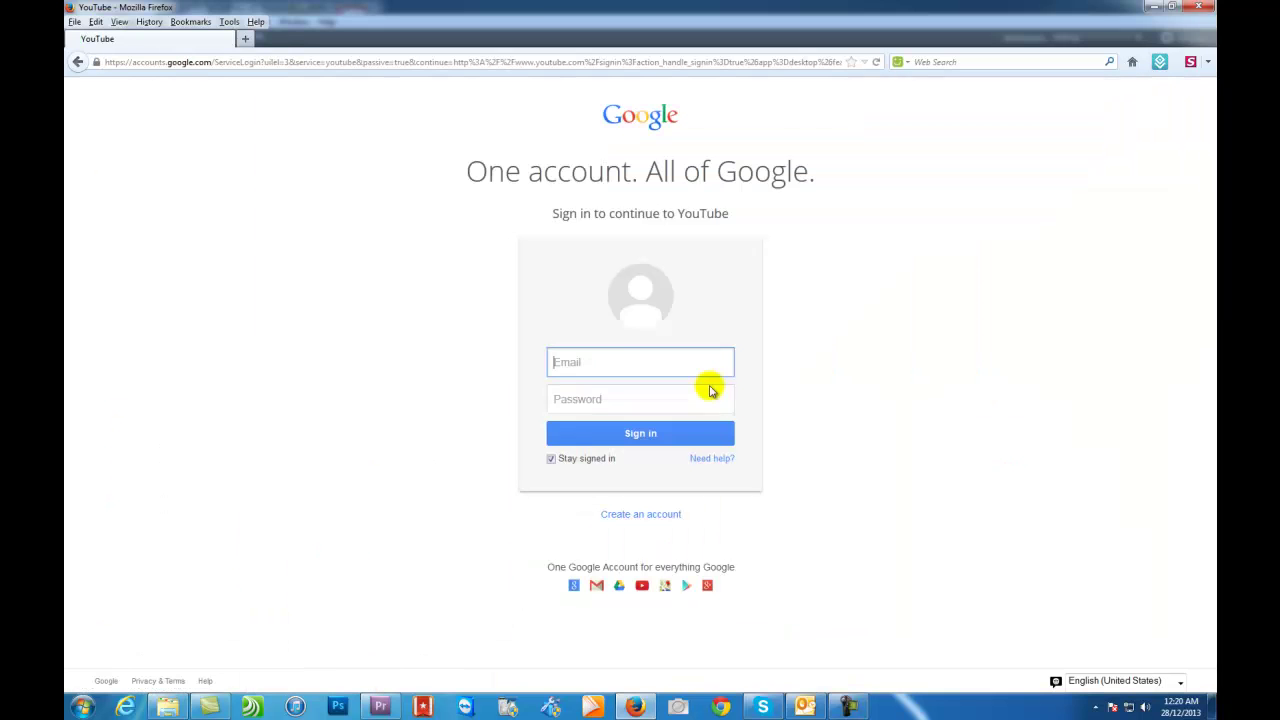
pyautogui.click(603, 363)
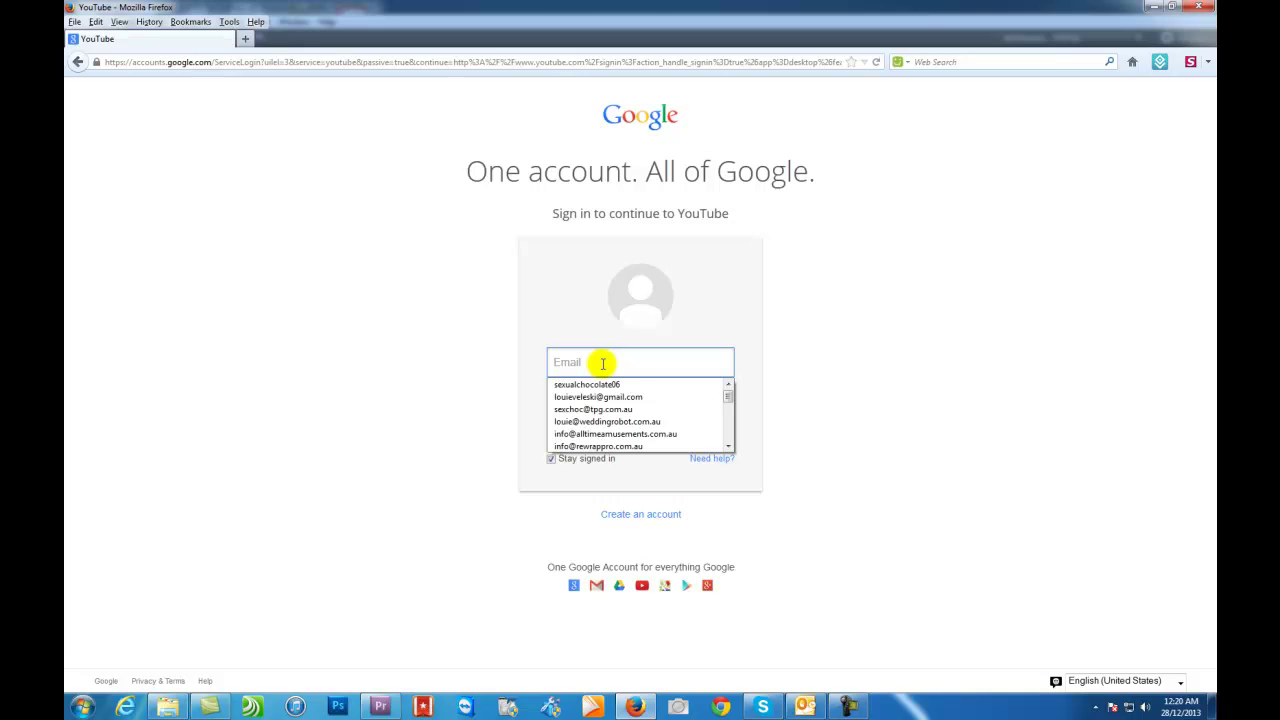
pyautogui.write('loui')
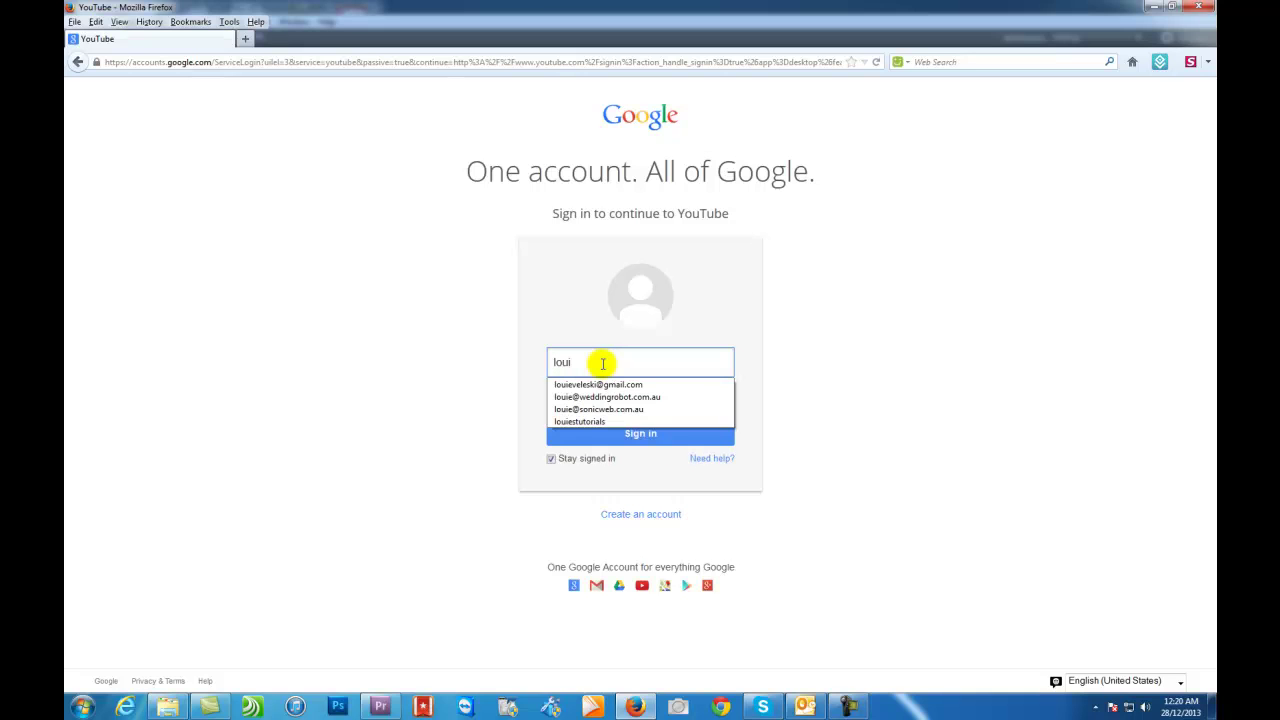
pyautogui.click(585, 421)
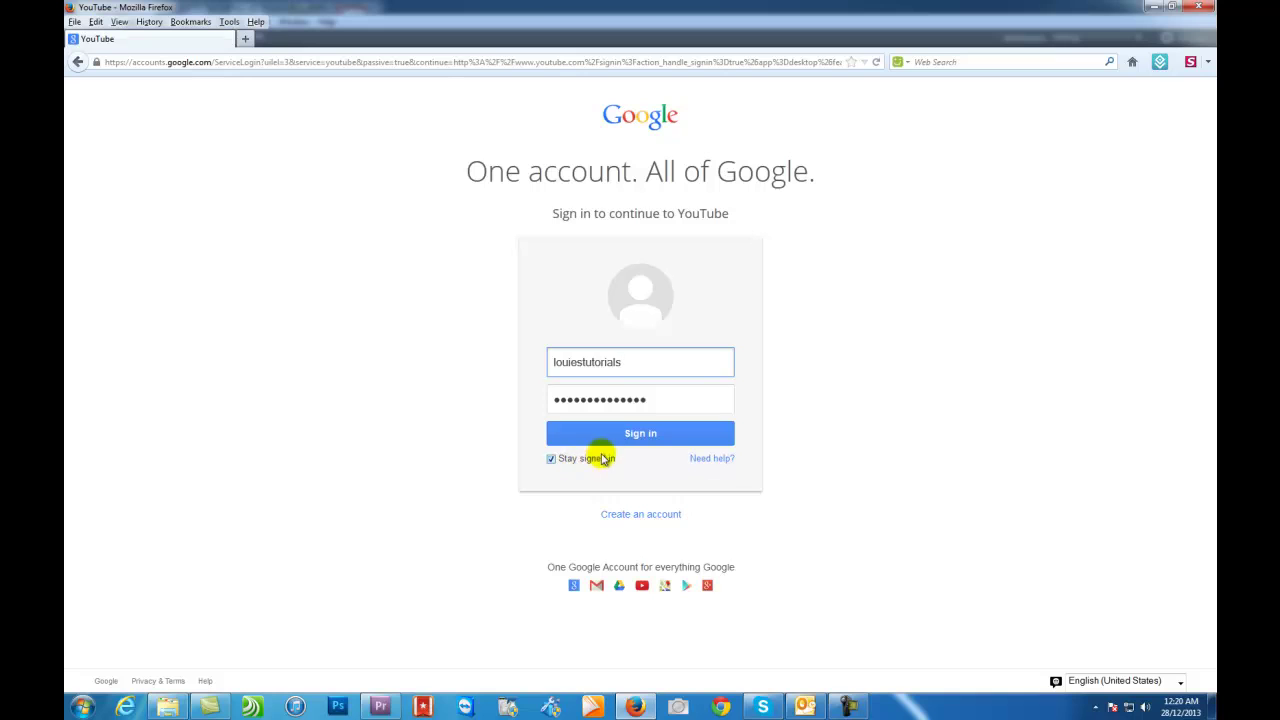
pyautogui.click(625, 437)
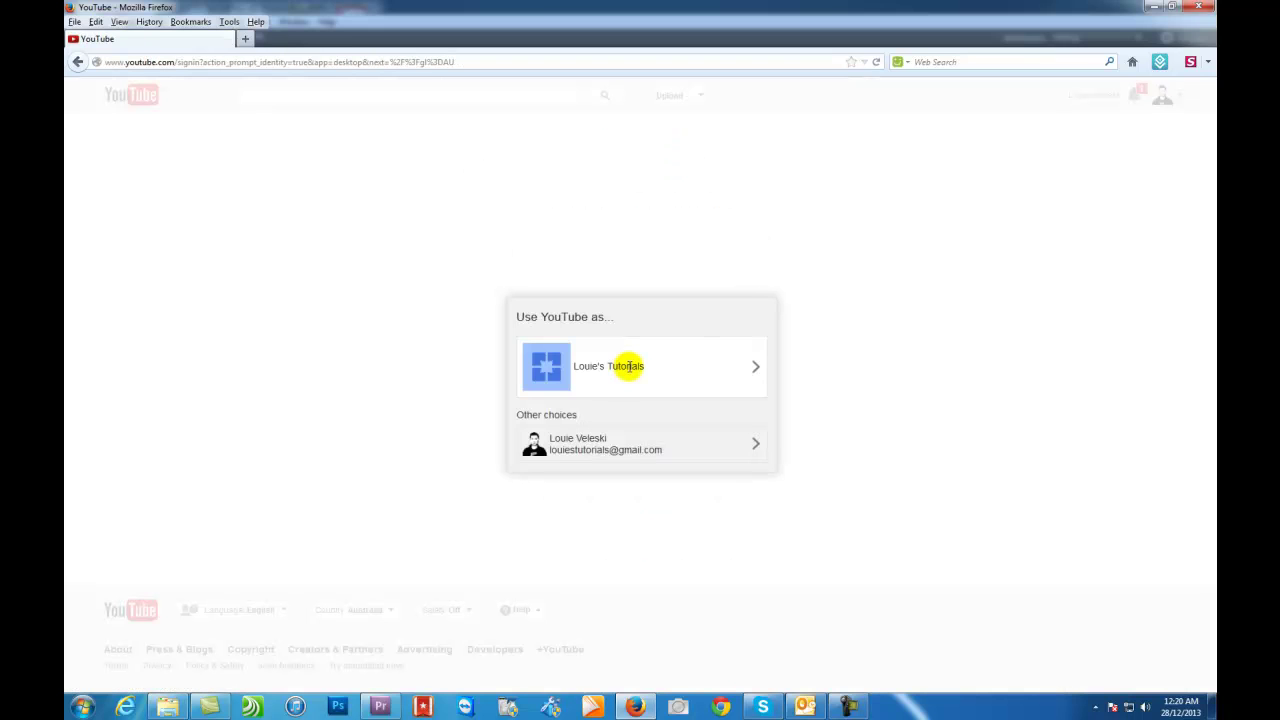
pyautogui.click(626, 366)
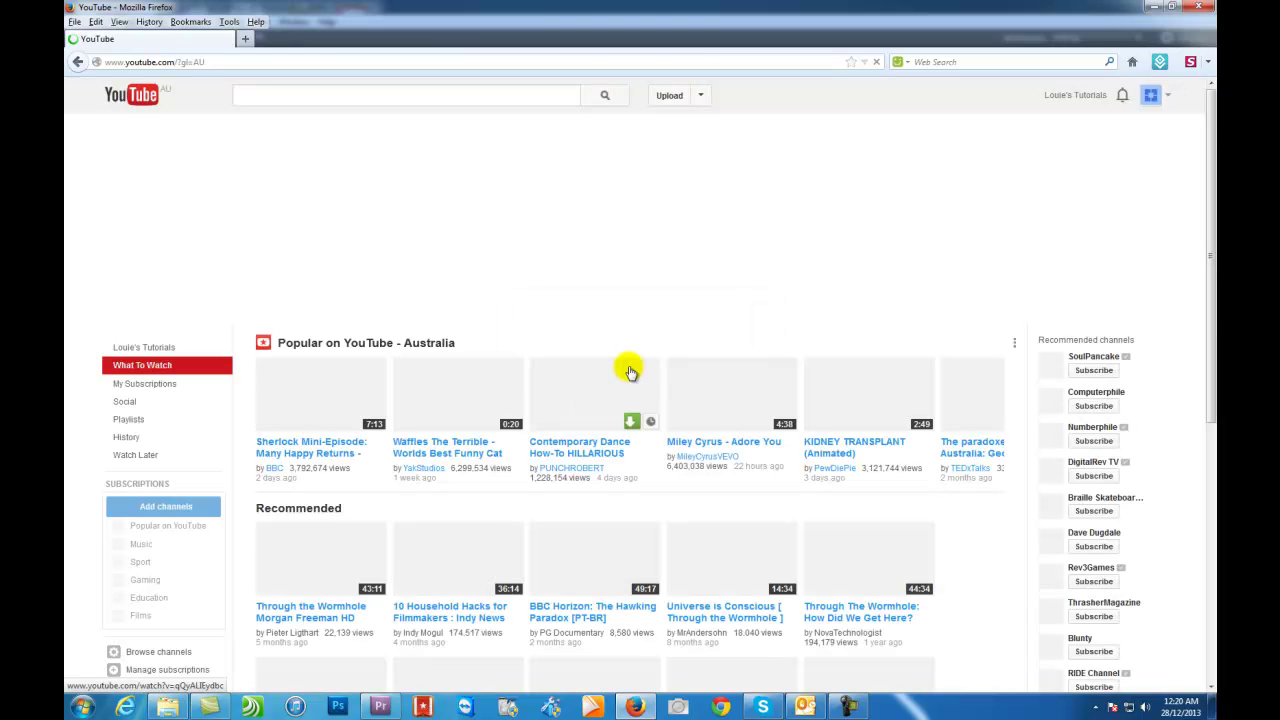
pyautogui.click(1075, 95)
# Step: Open the uploads list and scroll to confirm 'the' shows a green $ icon
pyautogui.click(916, 155)
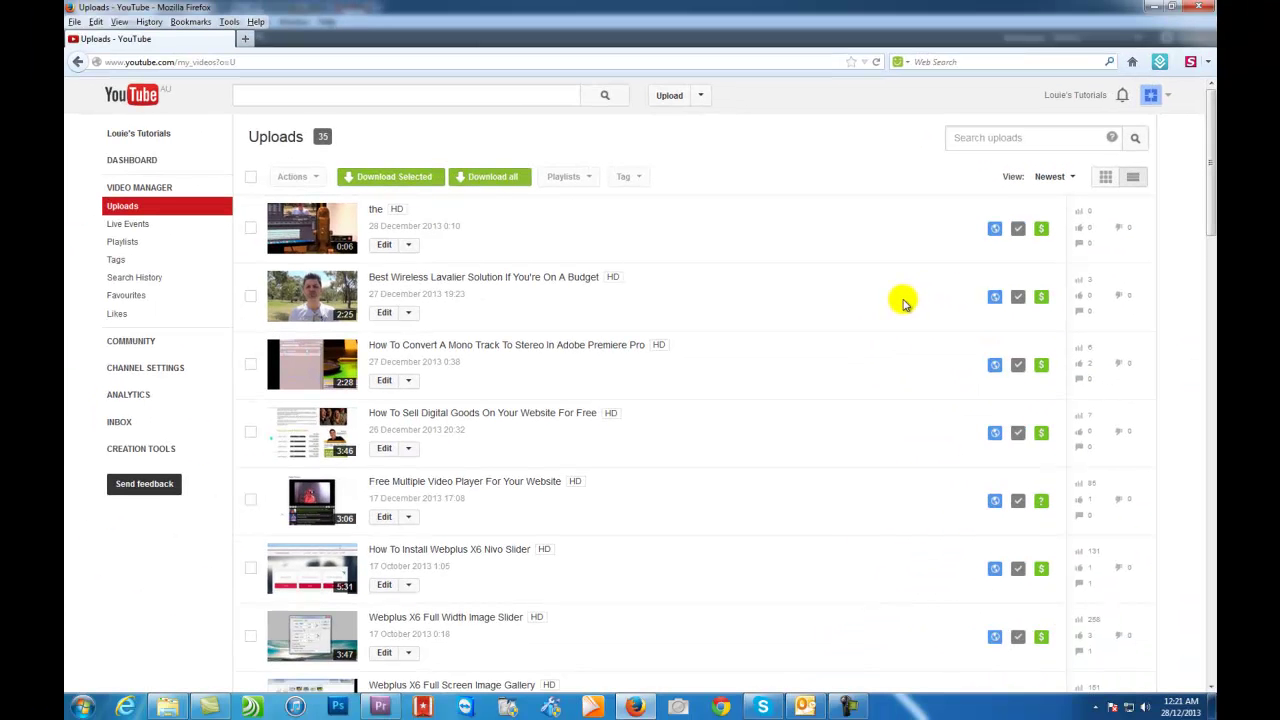
pyautogui.scroll(-2, 902, 303)
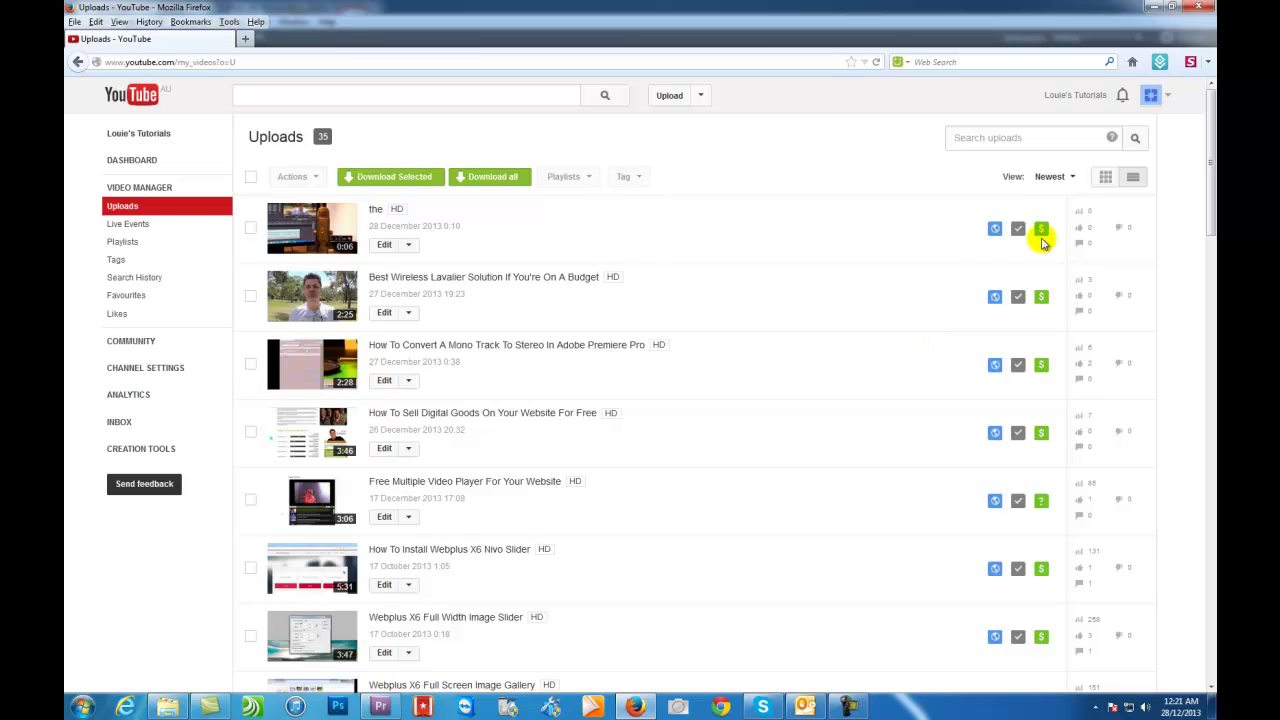
# Step: Delete the video 'the' via its checkbox and Edit > Delete, confirming the dialog
pyautogui.click(244, 230)
pyautogui.click(409, 245)
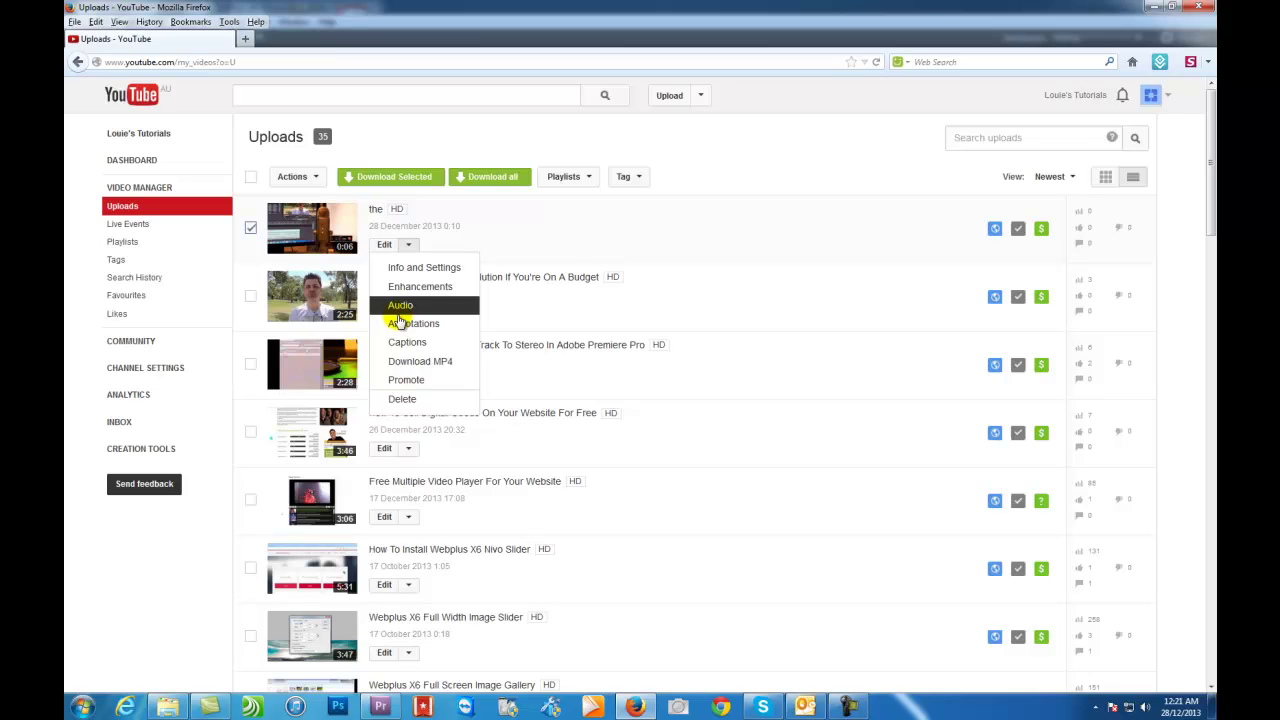
pyautogui.click(425, 400)
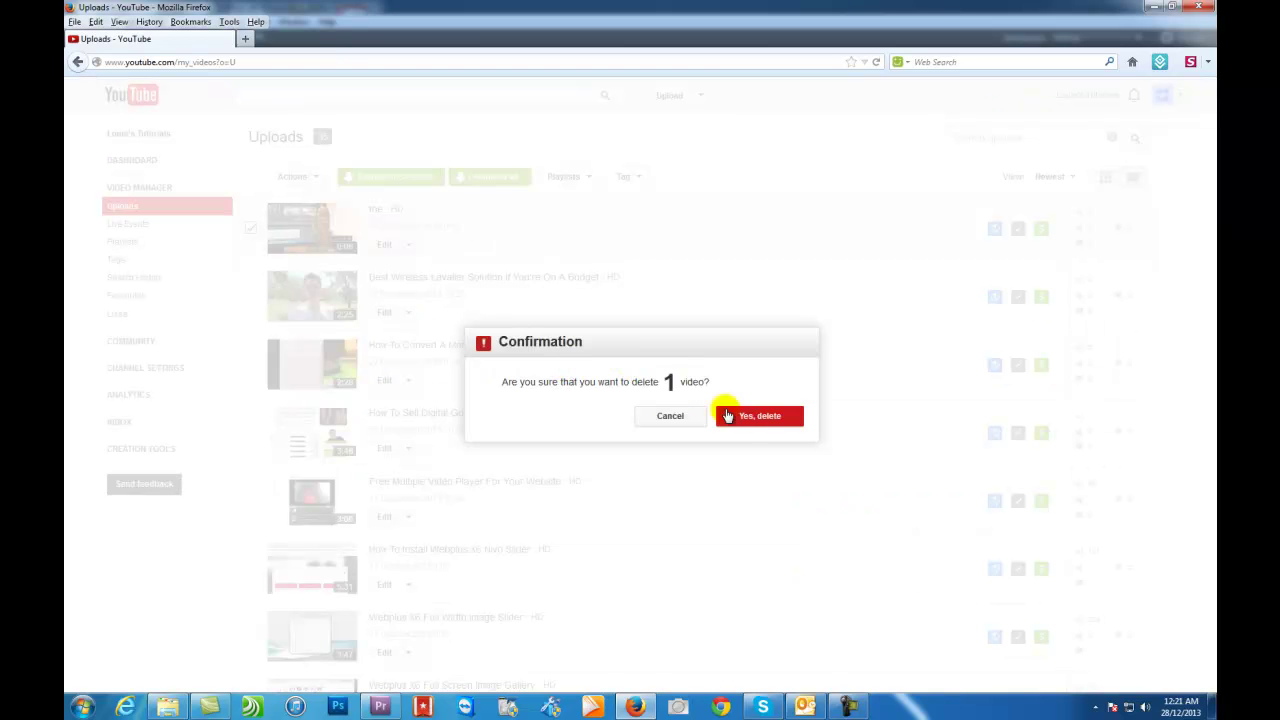
pyautogui.click(749, 418)
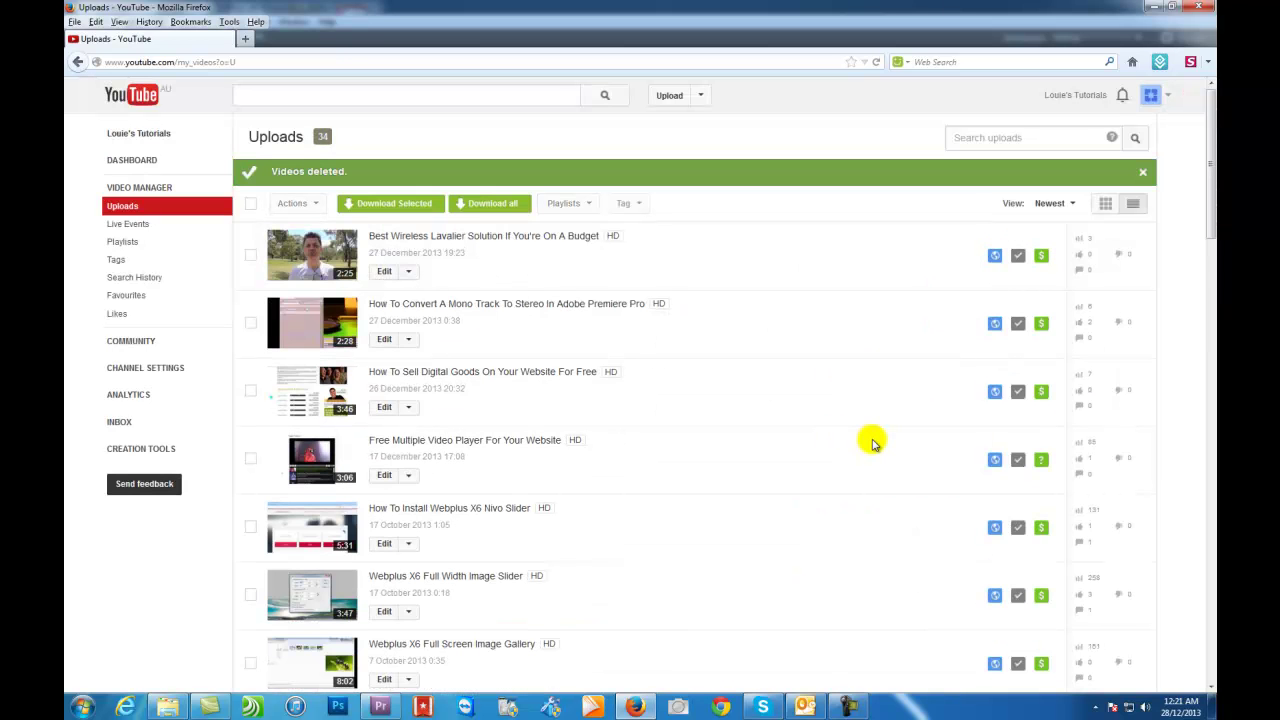